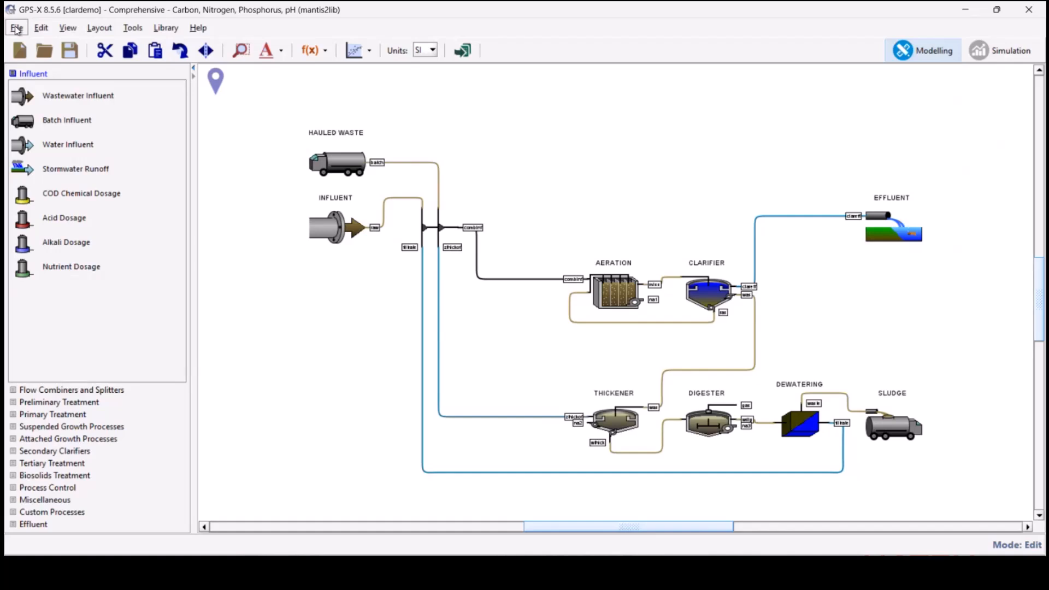
- Browse the primary treatment and secondary clarifier process objects, and check which models are available for the CLARIFIER object
left_click(68, 414)
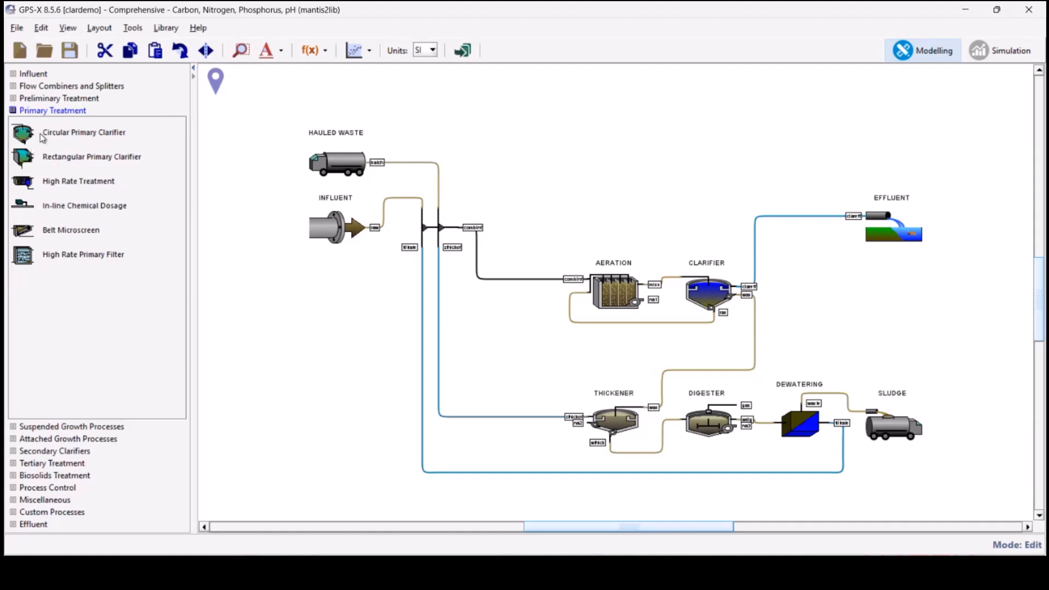
left_click(82, 451)
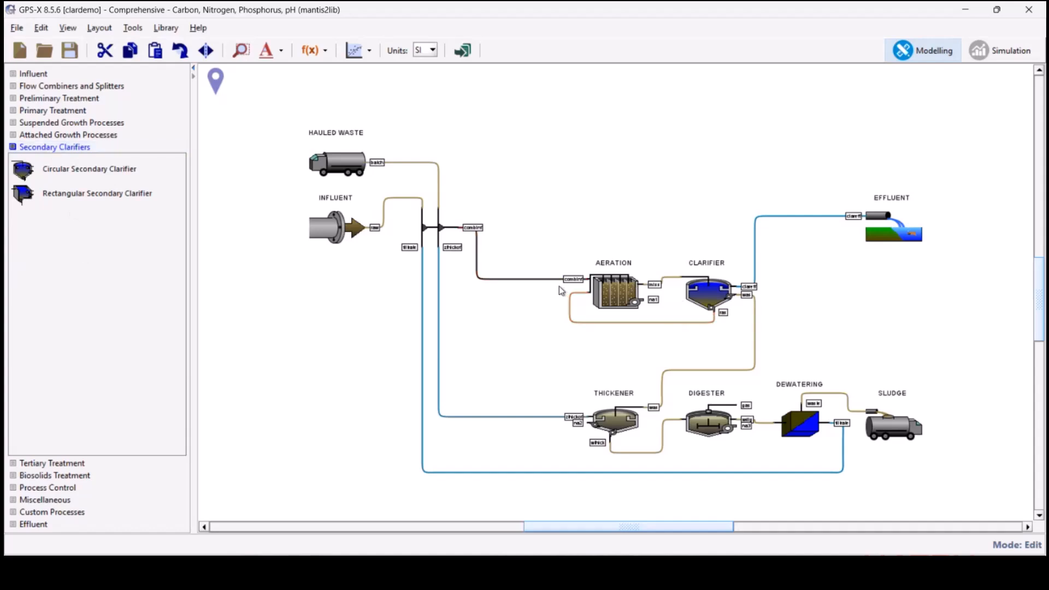
right_click(706, 293)
mouse_move(733, 301)
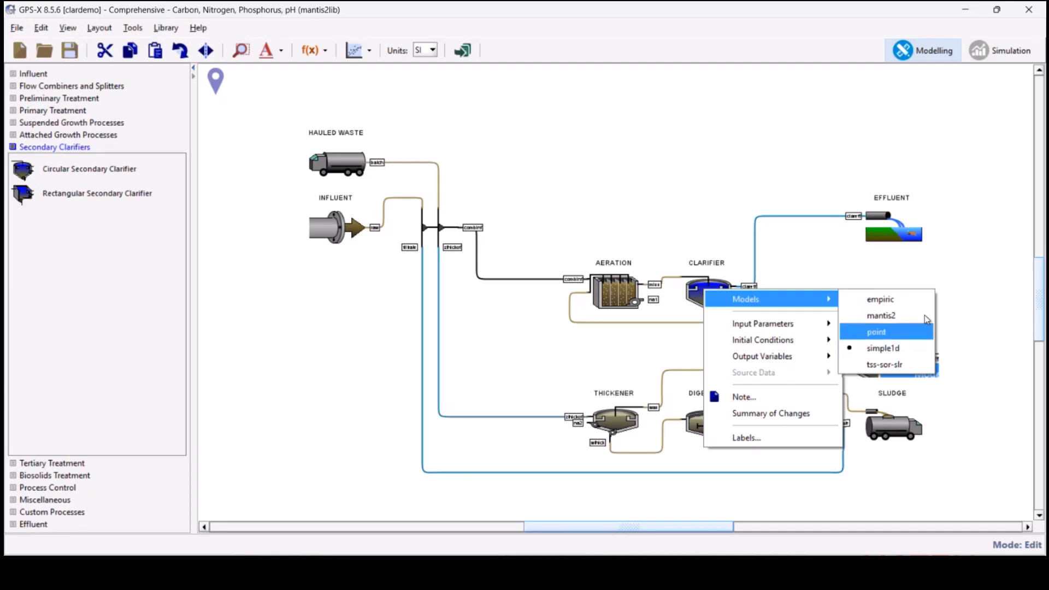
left_click(983, 274)
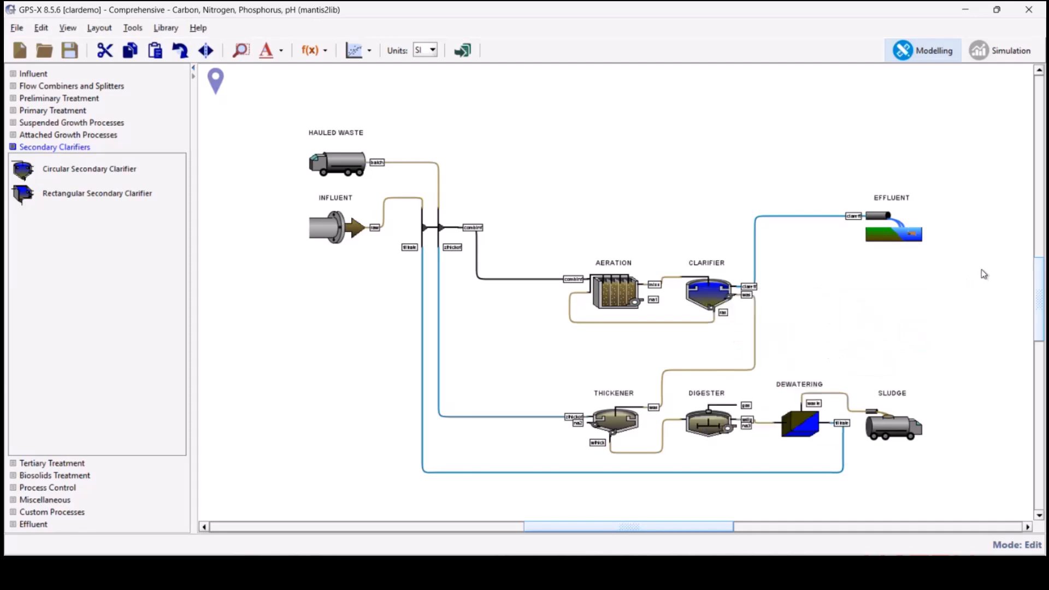
- Run the steady-state simulation in simulation mode and display TSS on the clarifier output diagram
left_click(1014, 53)
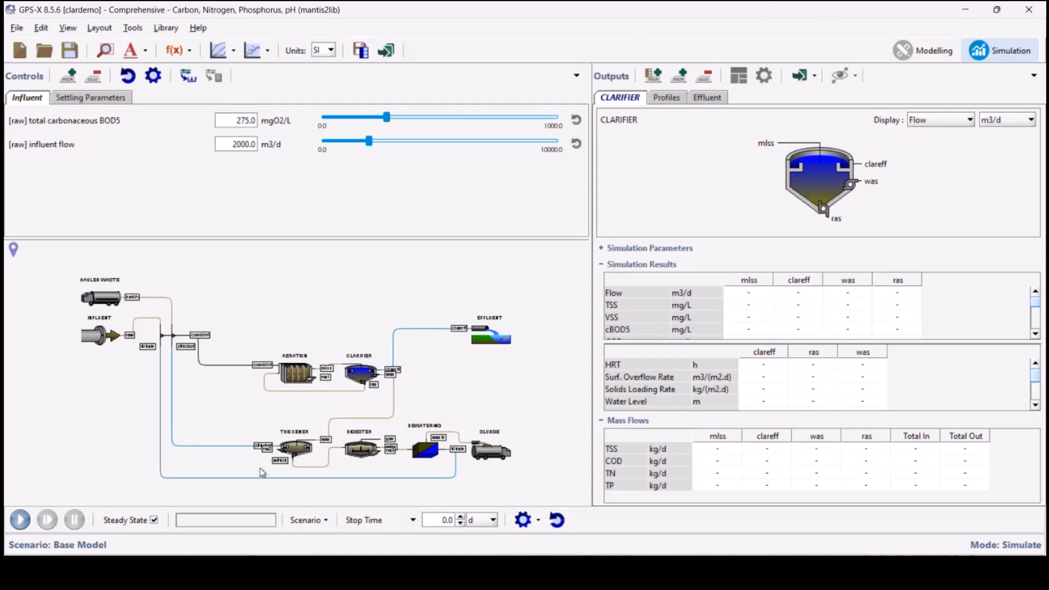
left_click(20, 520)
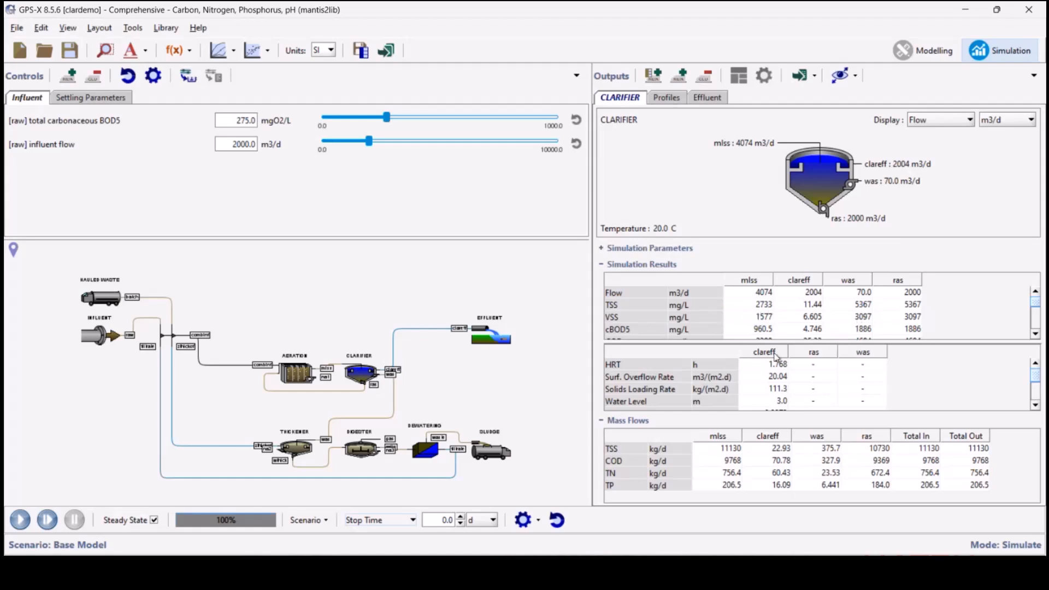
left_click_drag(782, 343, 782, 391)
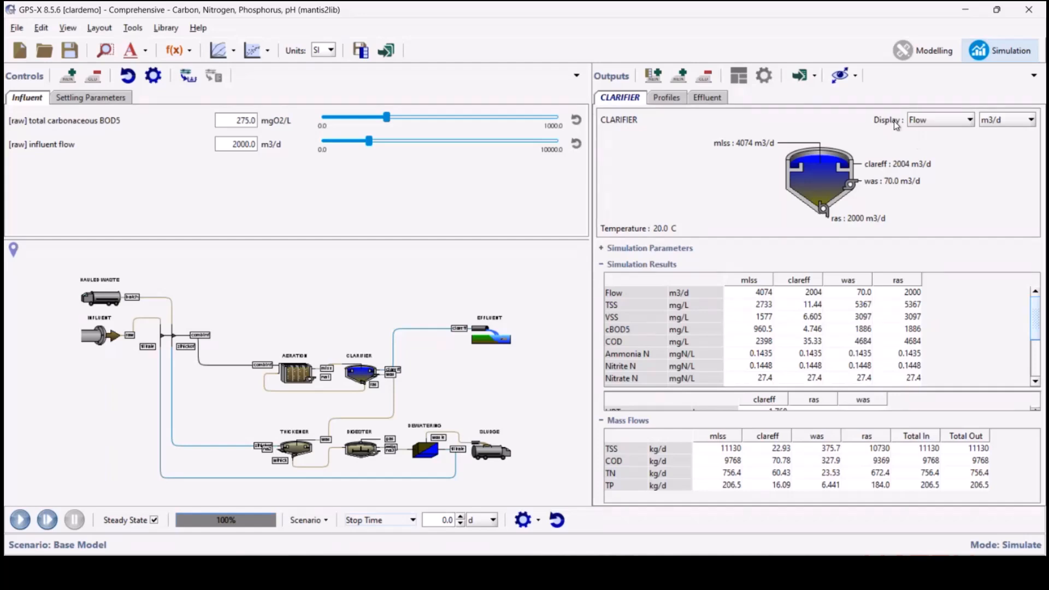
left_click(929, 121)
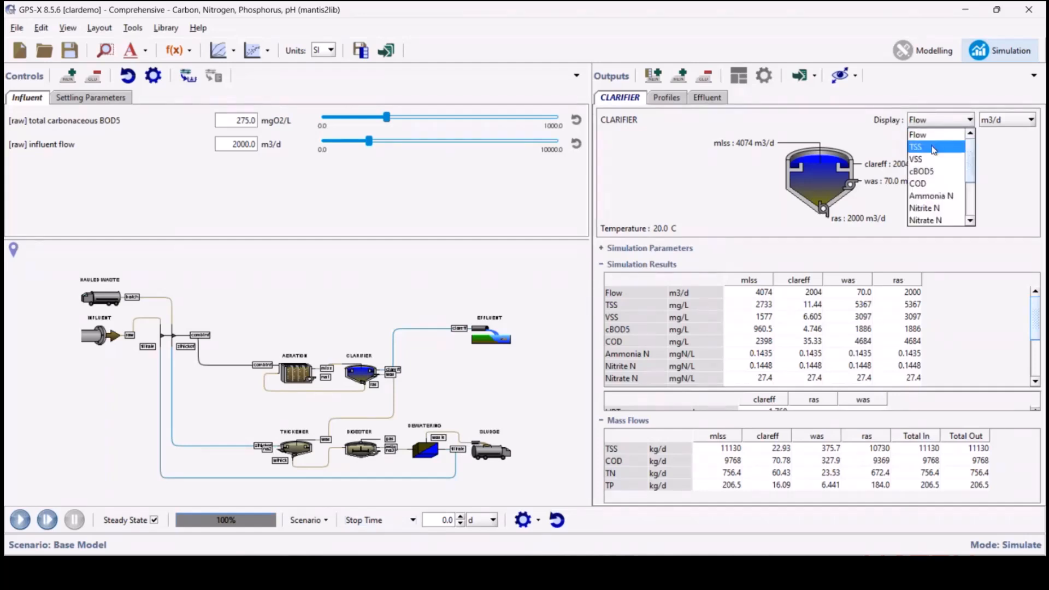
left_click(931, 147)
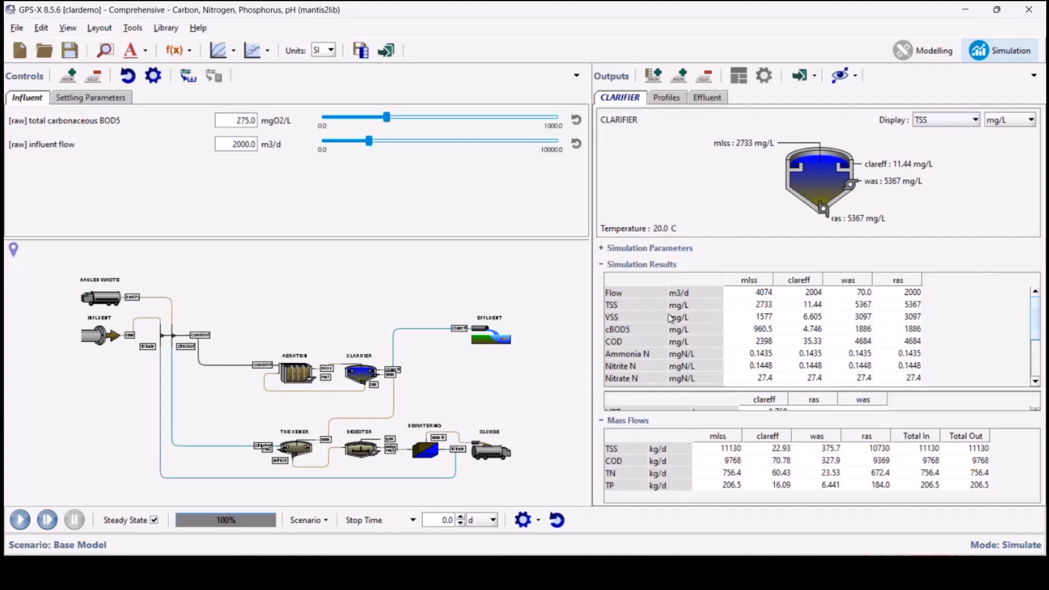
- Examine the clarifier's cBOD5 and ammonia results, surface overflow rate and its unit options, and the RAS and WAS values
left_click(761, 330)
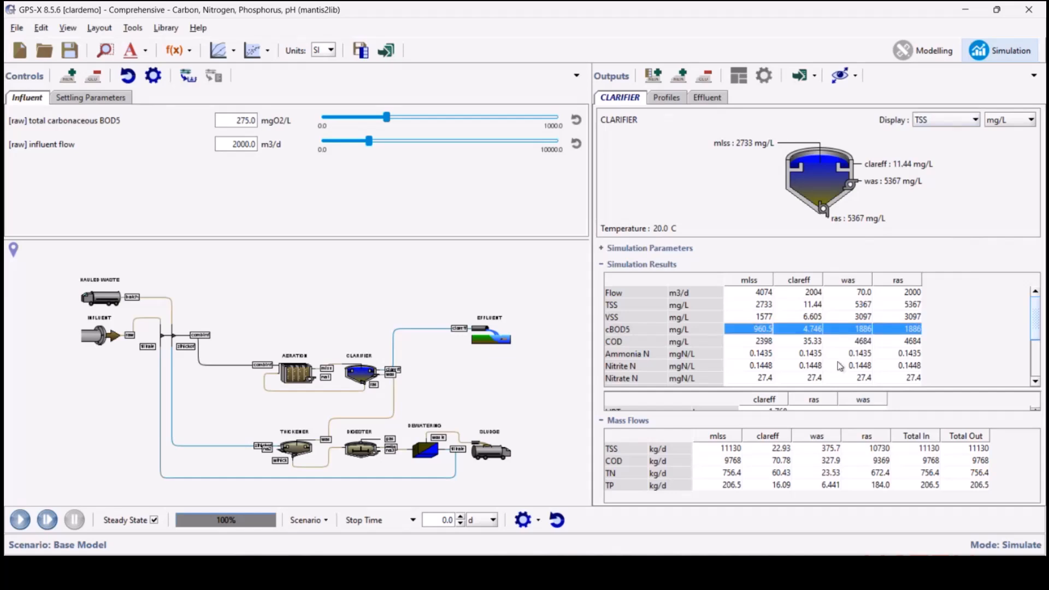
left_click(752, 355)
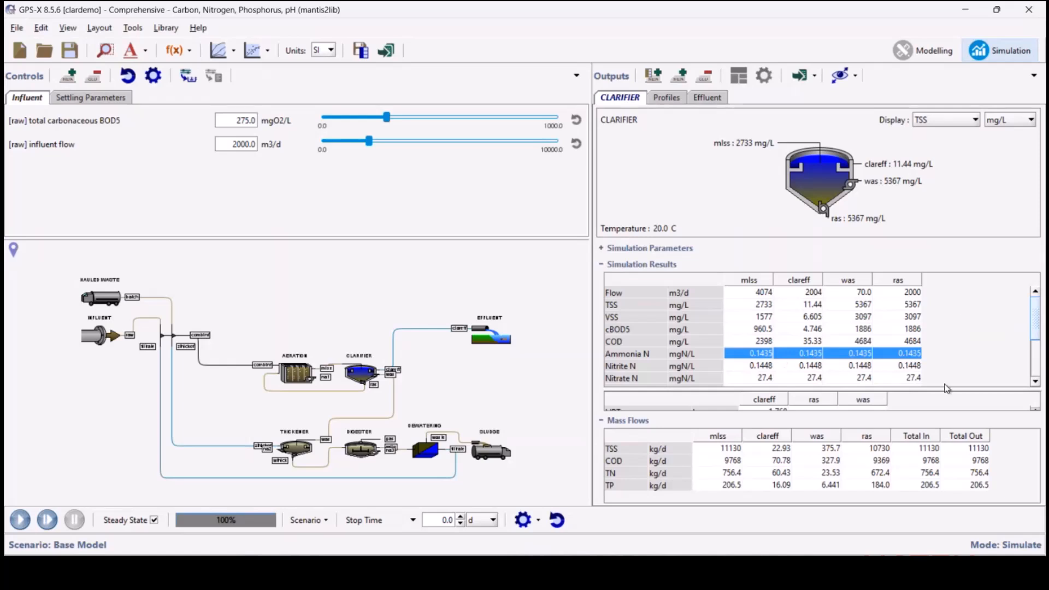
left_click_drag(948, 390, 959, 309)
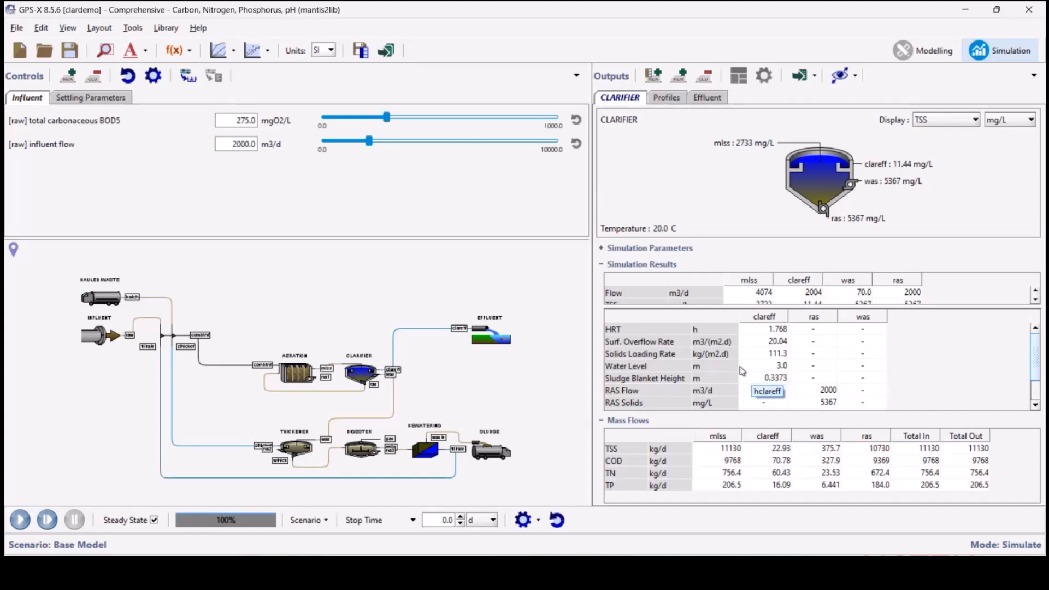
left_click(715, 343)
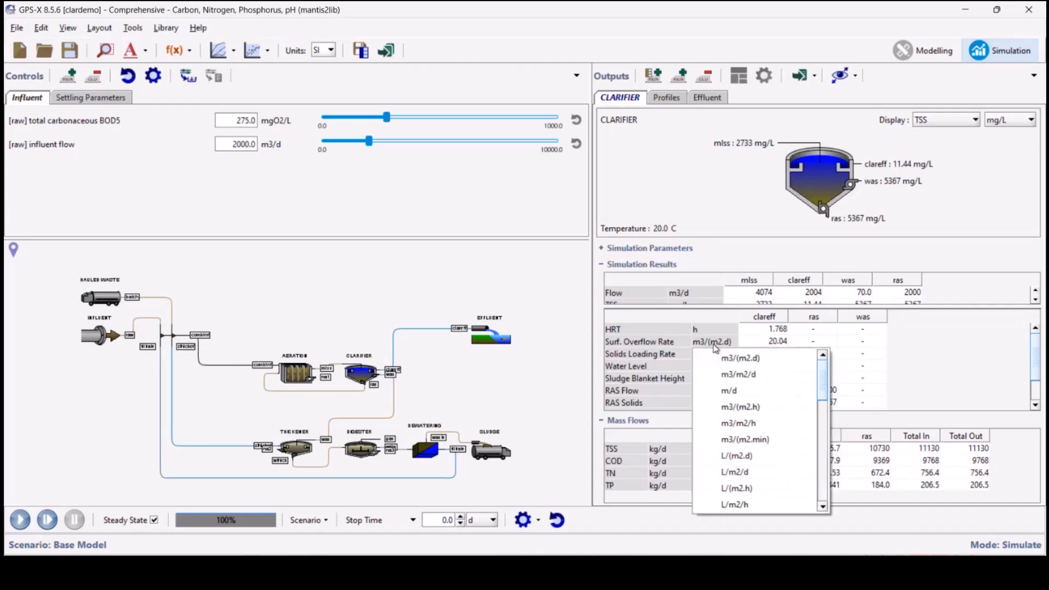
scroll(756, 431, "down", 8)
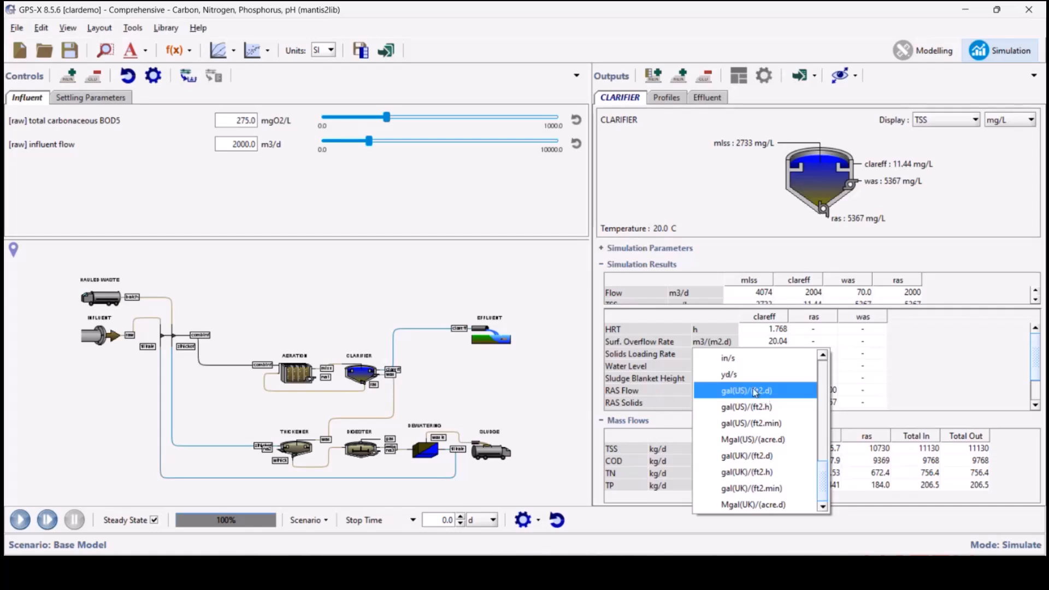
left_click(1011, 360)
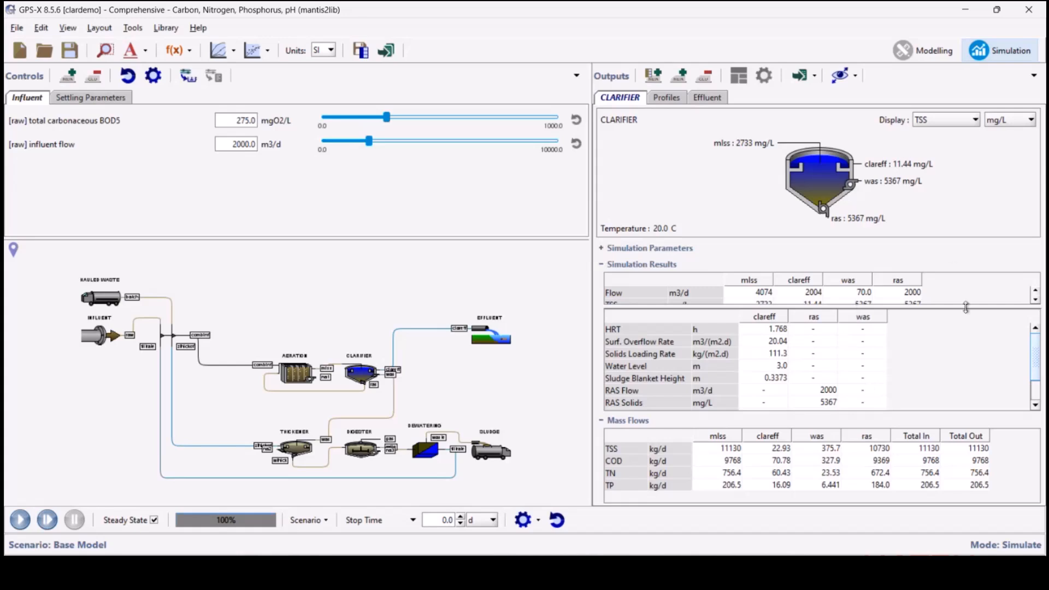
left_click_drag(961, 306, 960, 334)
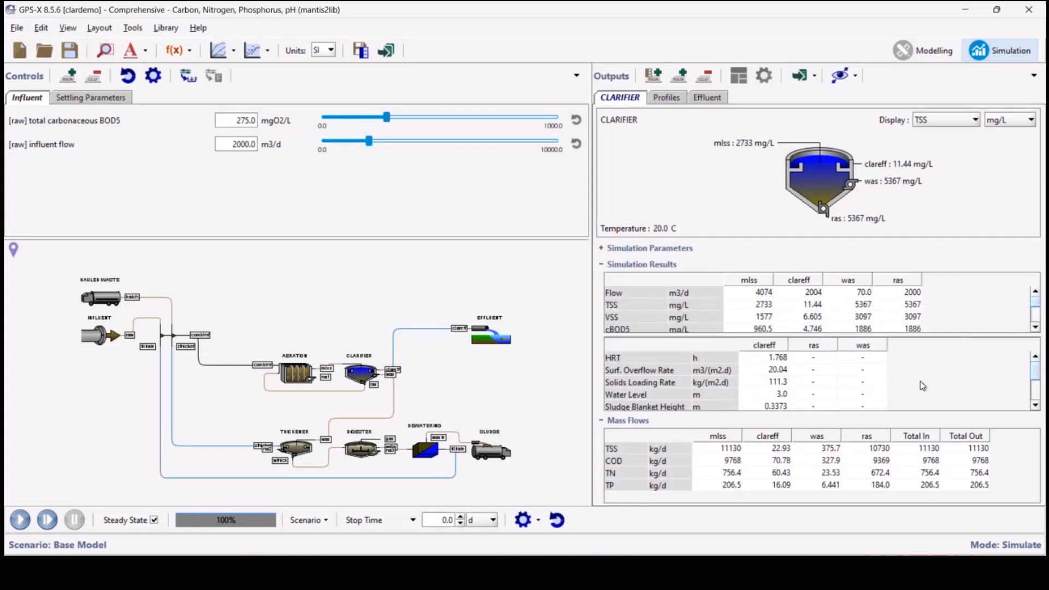
scroll(896, 379, "down", 2)
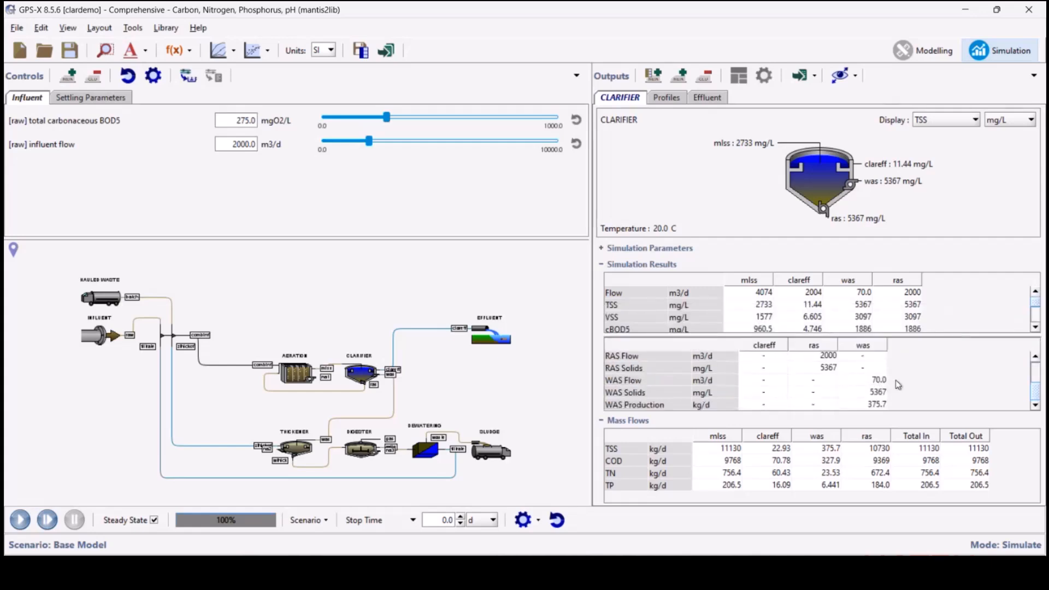
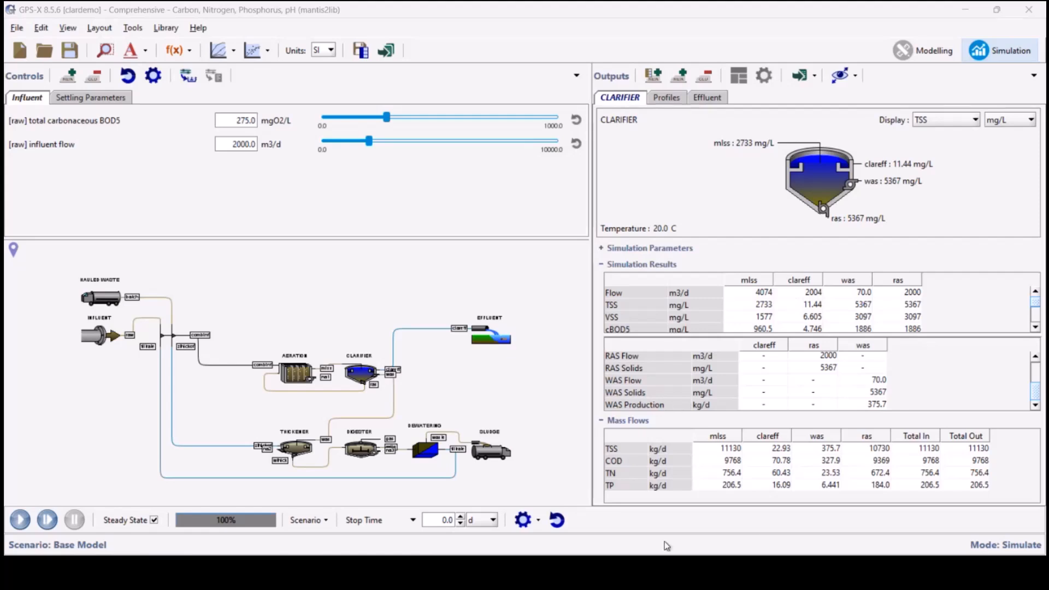
- Reset the simulation and set the stop time to 10 days
left_click(555, 521)
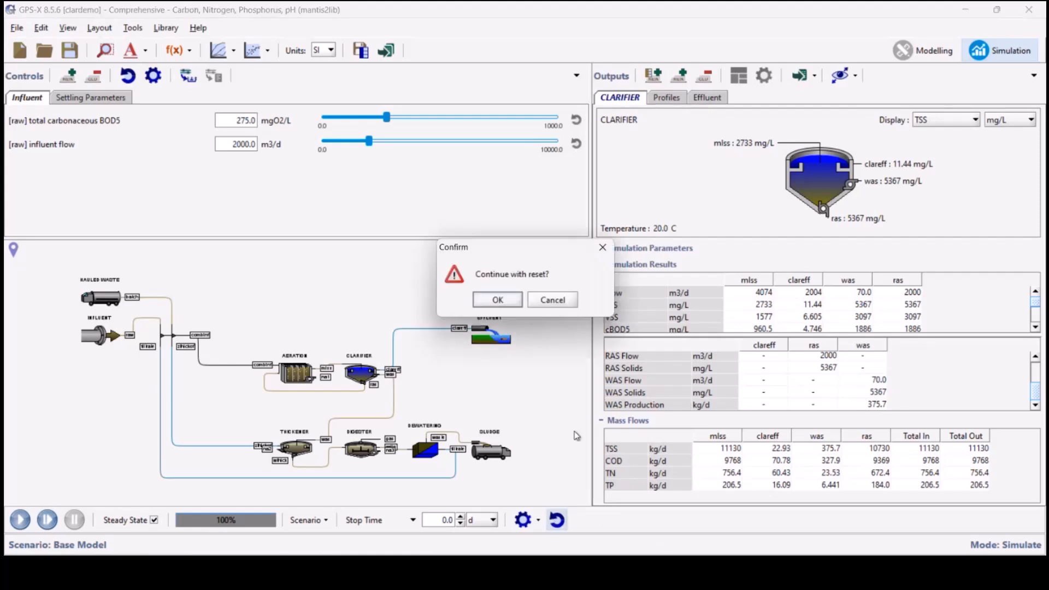
left_click(507, 299)
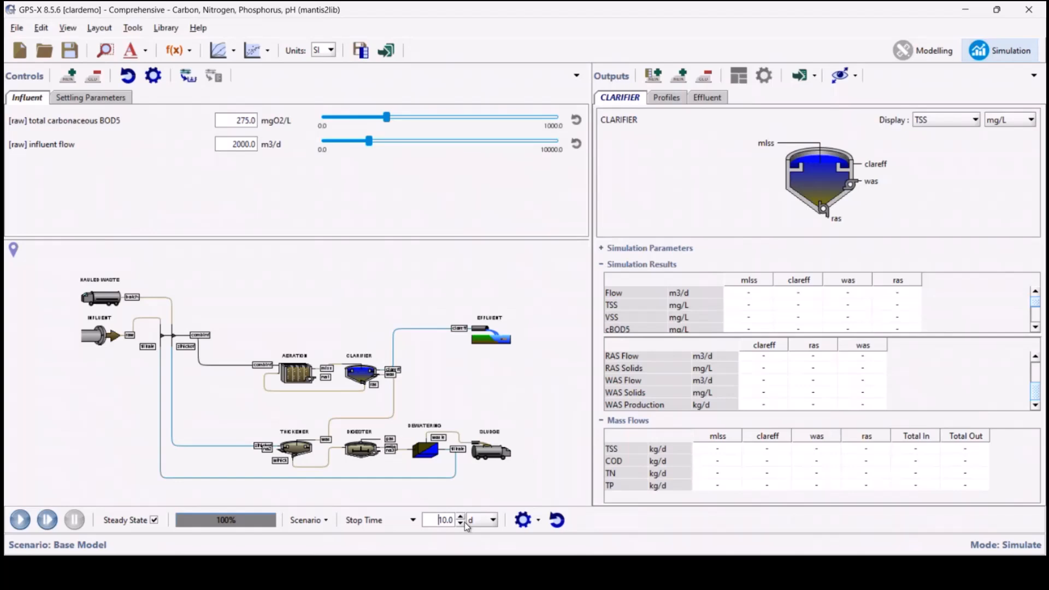
- Examine the Clarifier Solids profile's graph type options and the clarifier's output variables for concentrations in layers
left_click(670, 100)
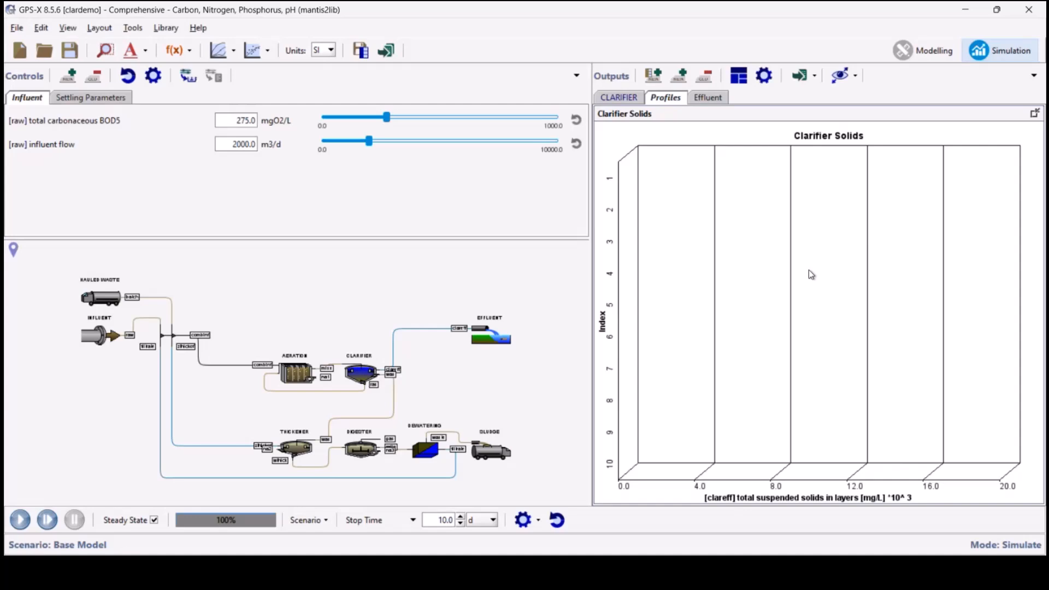
right_click(781, 219)
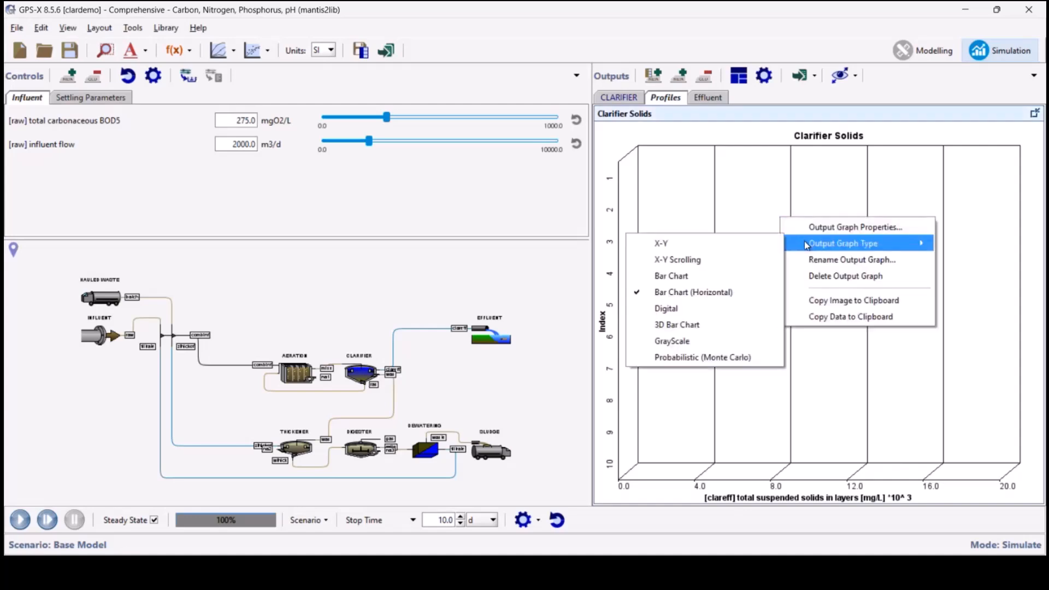
right_click(362, 378)
mouse_move(437, 441)
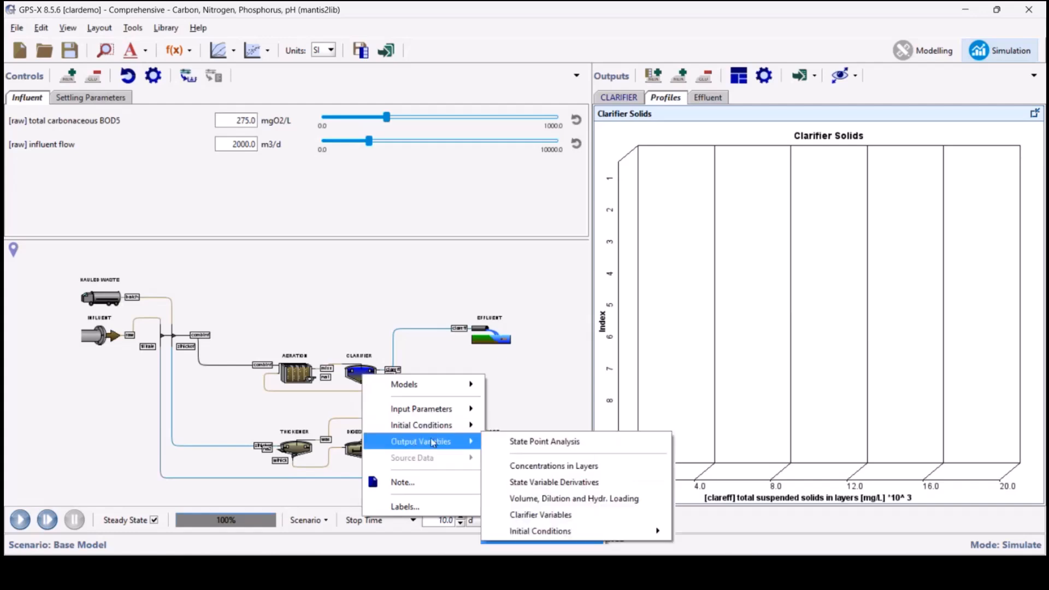
left_click(544, 467)
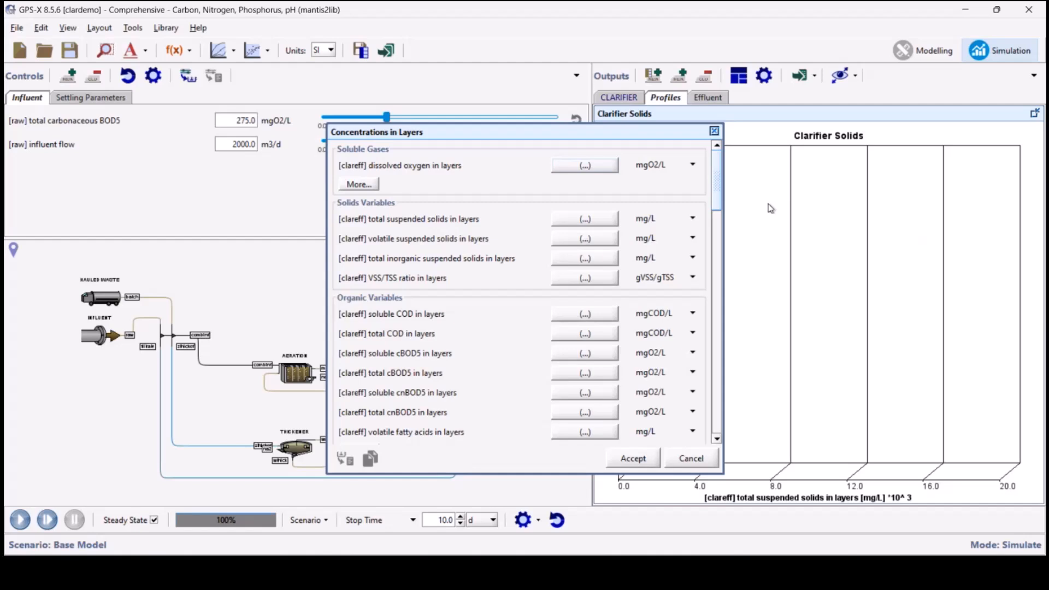
left_click(677, 461)
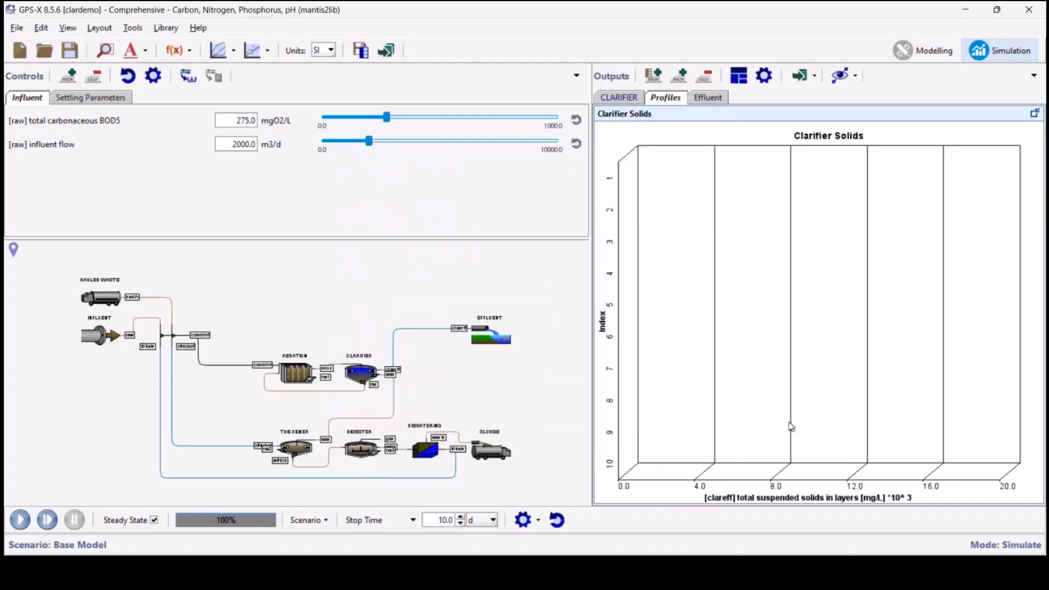
right_click(799, 249)
mouse_move(830, 270)
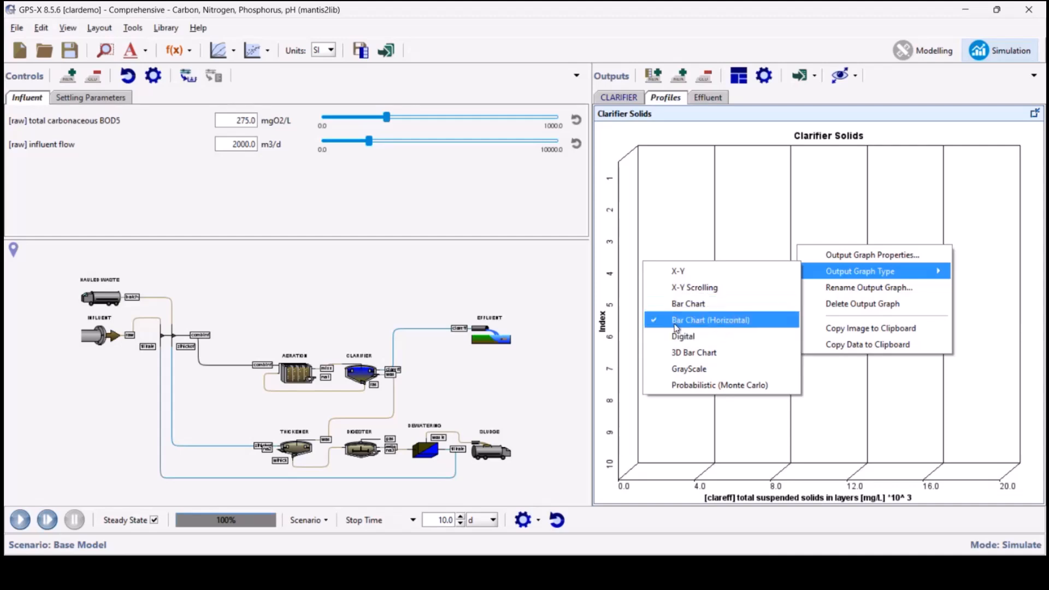
left_click(776, 113)
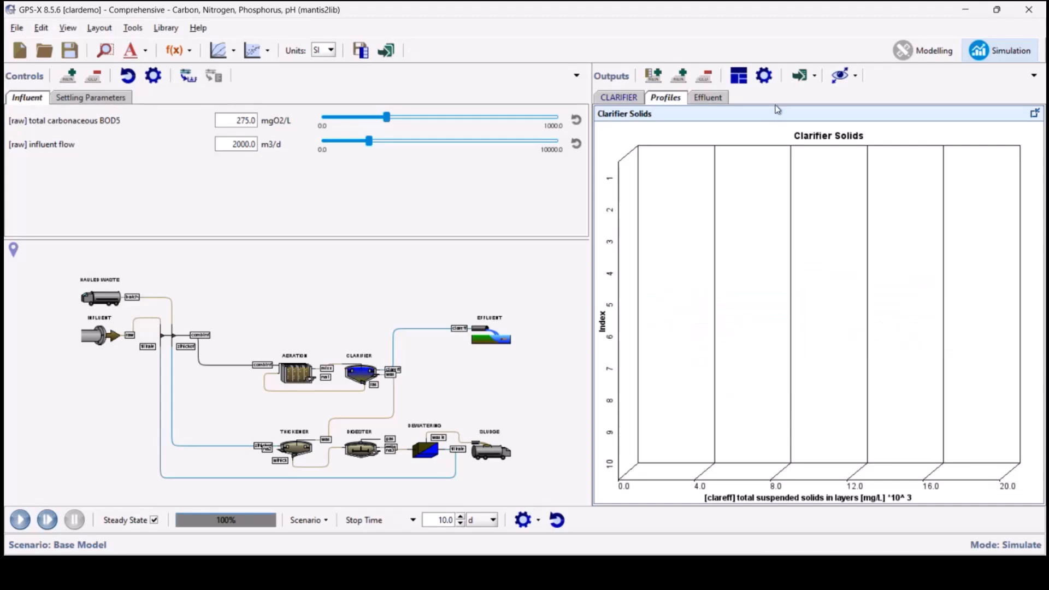
- Start the 10-day simulation and raise the influent flow to 2690 m3/d while it runs
left_click(20, 520)
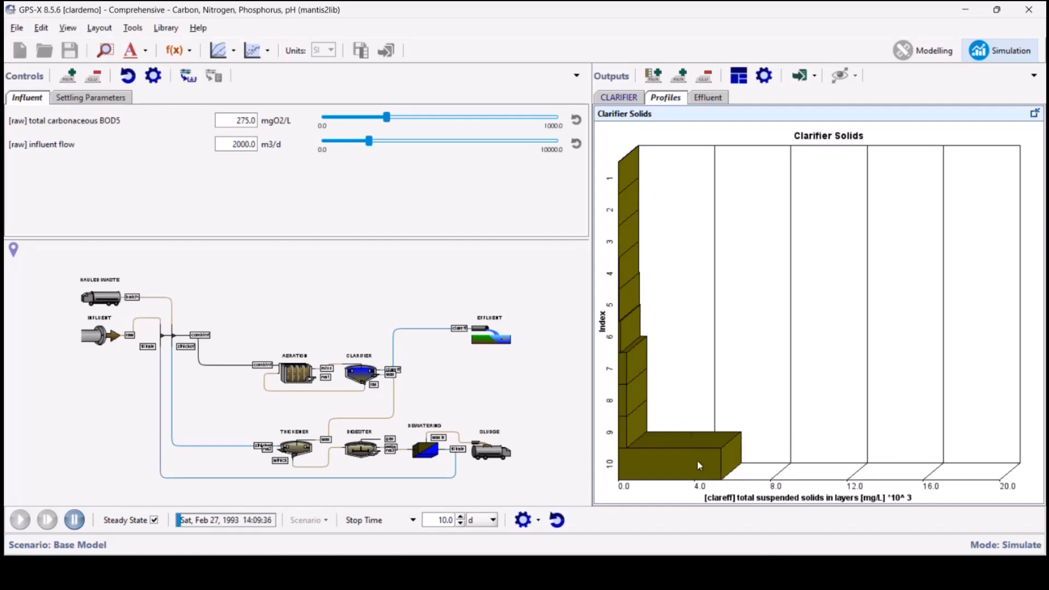
mouse_move(699, 465)
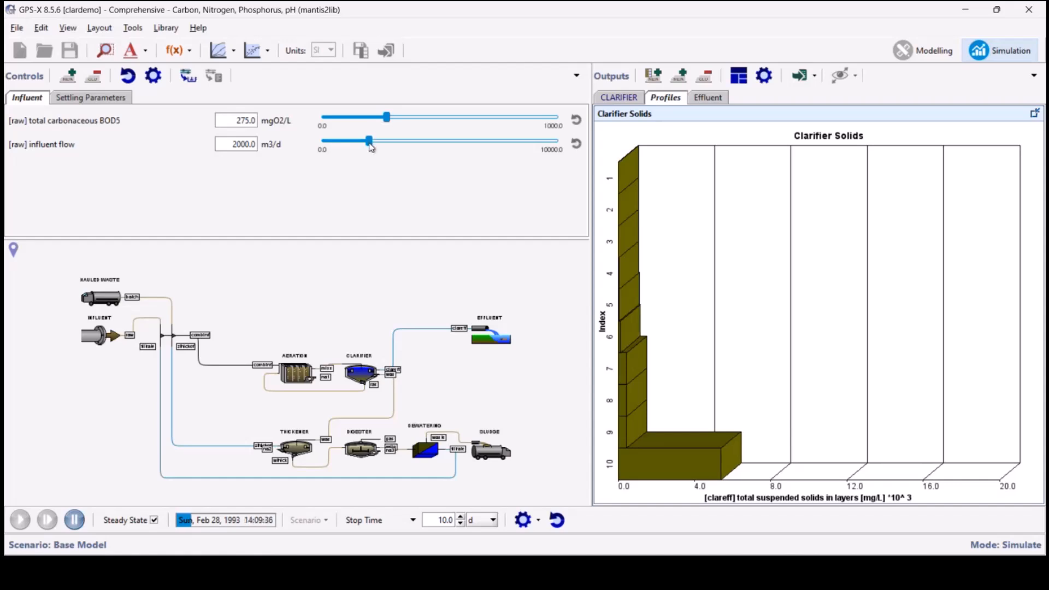
mouse_move(369, 147)
left_mouse_down()
mouse_move(496, 142)
mouse_move(385, 152)
left_mouse_up()
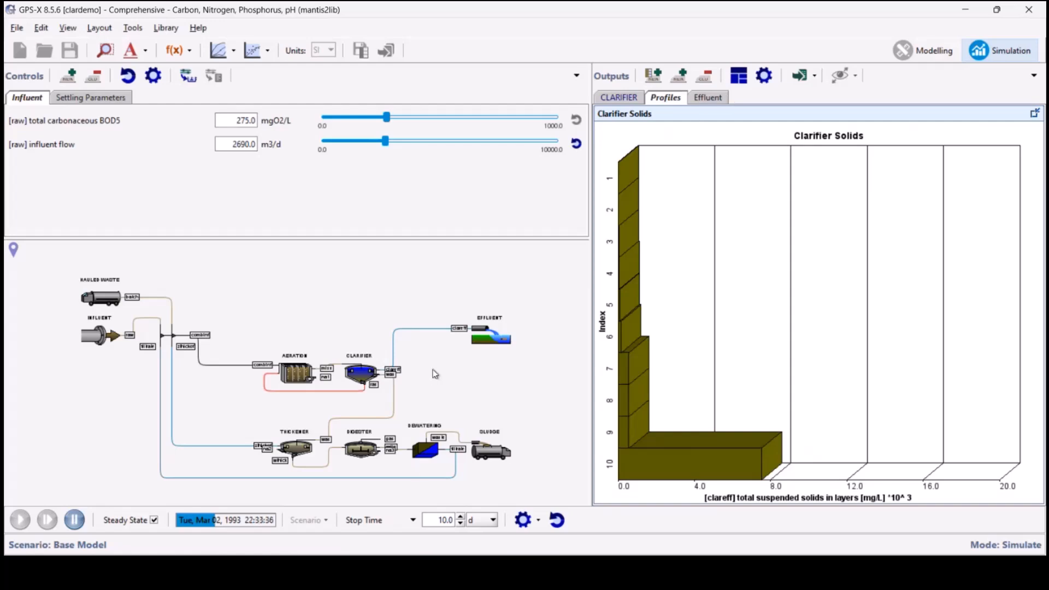
- Check the effluent quality graph, return to the Clarifier Solids profile, and pause the simulation
left_click(720, 107)
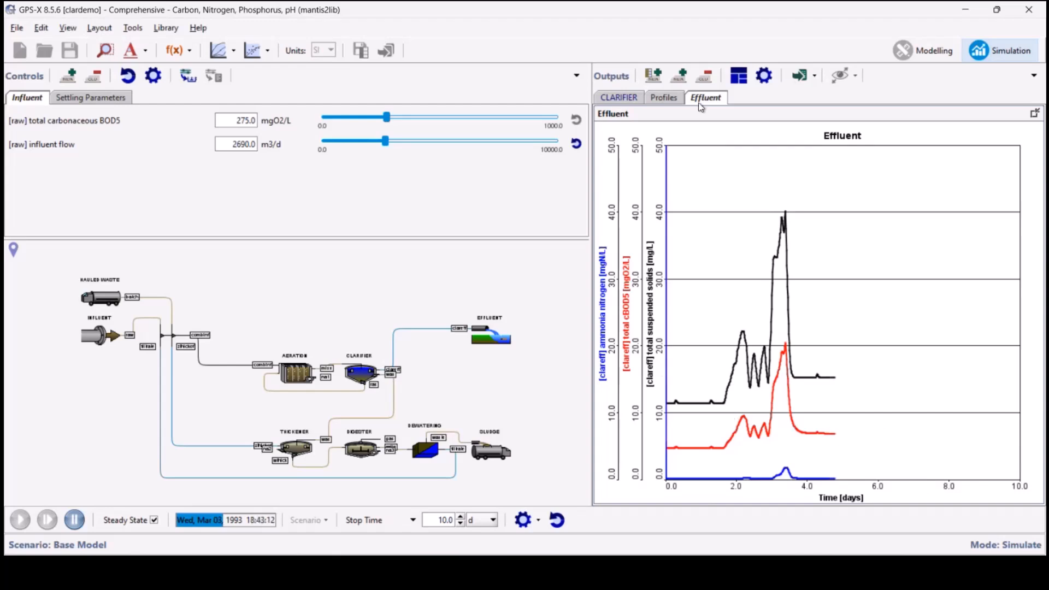
left_click(664, 98)
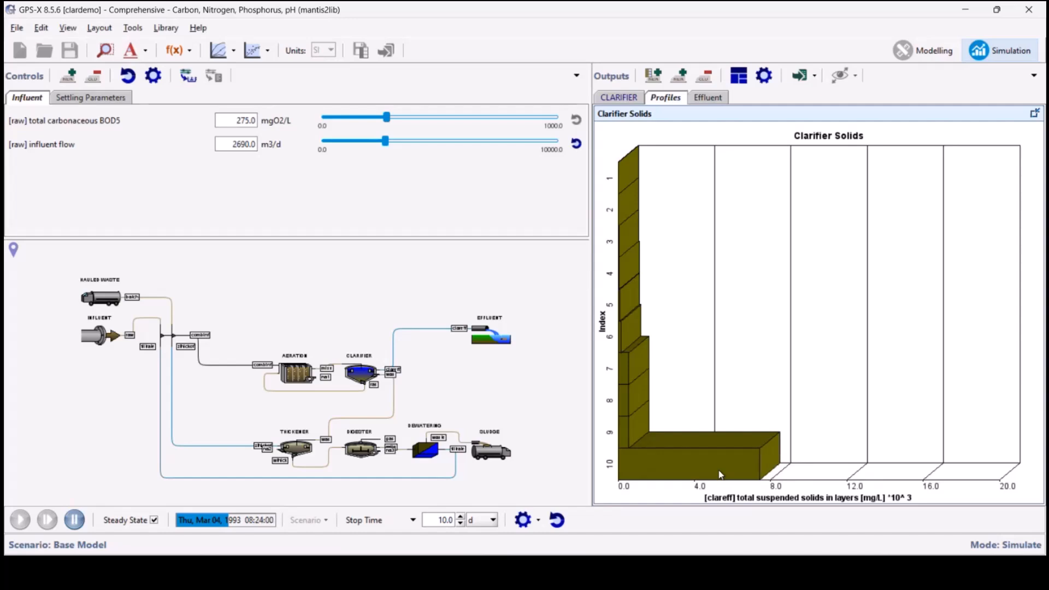
left_click(74, 522)
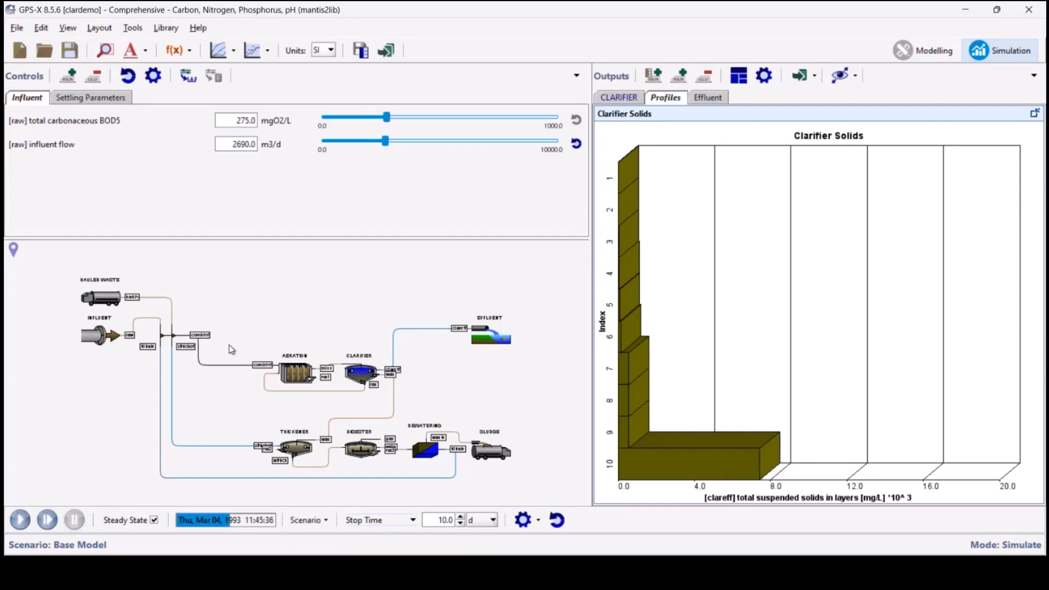
- Reset the simulation and set the raw influent flow to 4000 m3/d
double_click(229, 144)
left_click(557, 519)
left_click(501, 300)
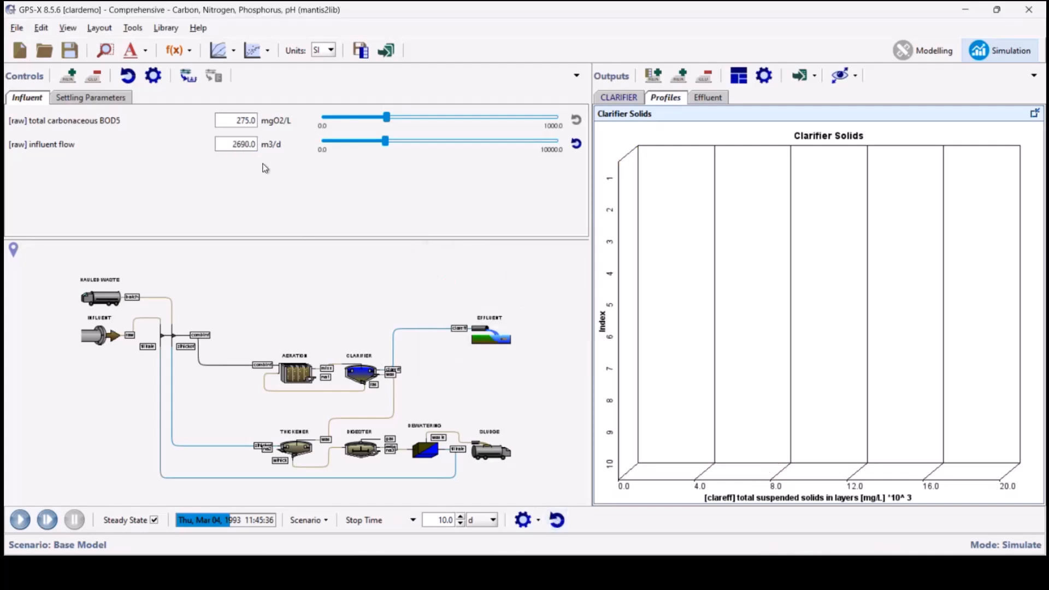
double_click(255, 144)
type("4000")
key("Return")
- Start the simulation at the raised influent flow and bring up the clarifier's settling parameters
left_click(70, 99)
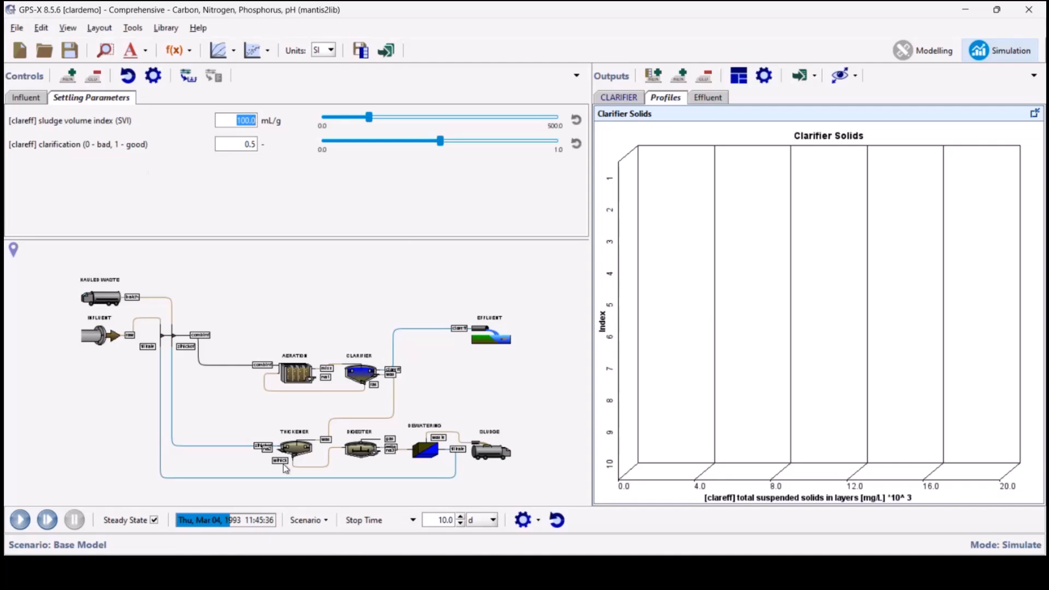
left_click(20, 520)
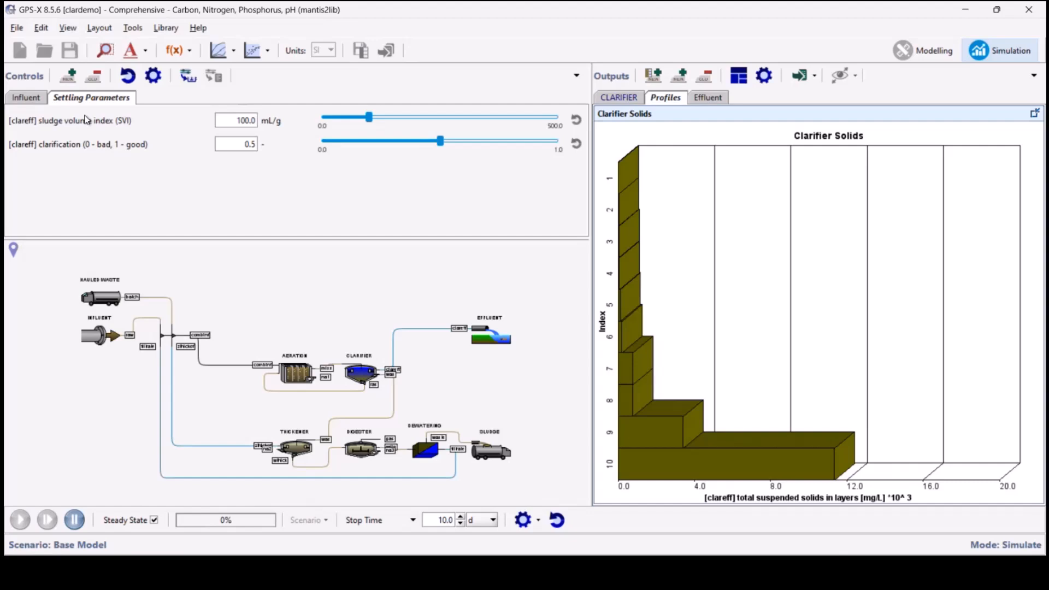
left_click(35, 101)
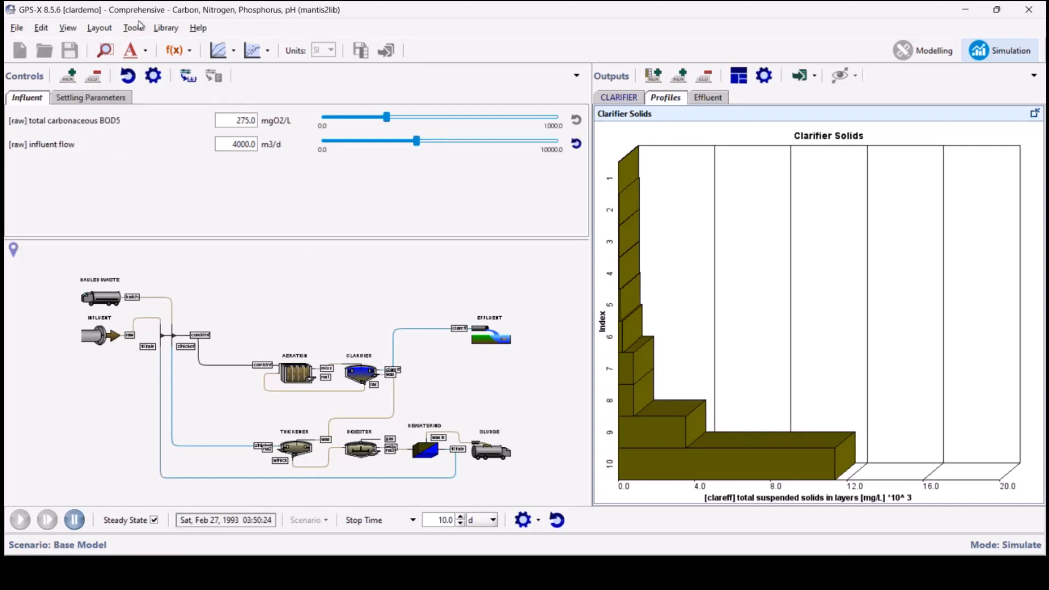
left_click(130, 99)
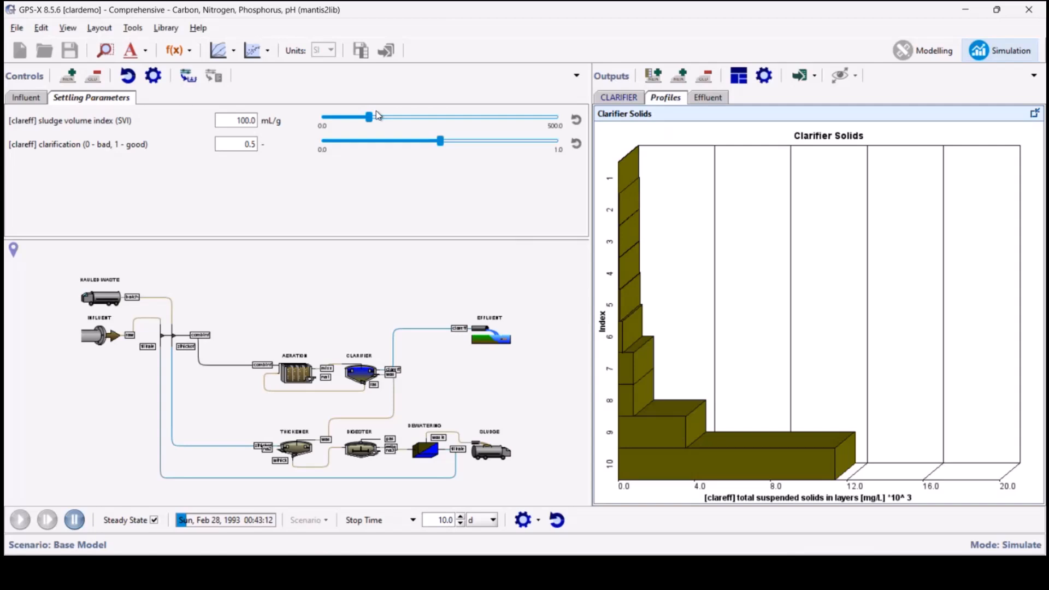
- While the simulation runs, raise the clarifier's sludge volume index to 165.5 mL/g, lower it to 154.5, and return it to 100 mL/g
left_click_drag(369, 117, 393, 121)
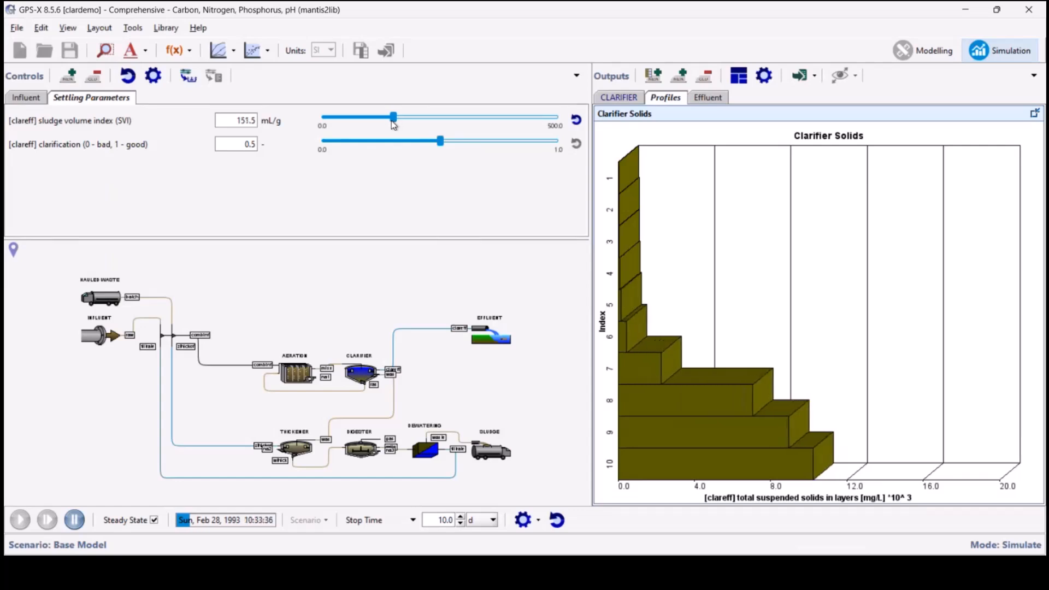
left_click_drag(393, 125, 400, 124)
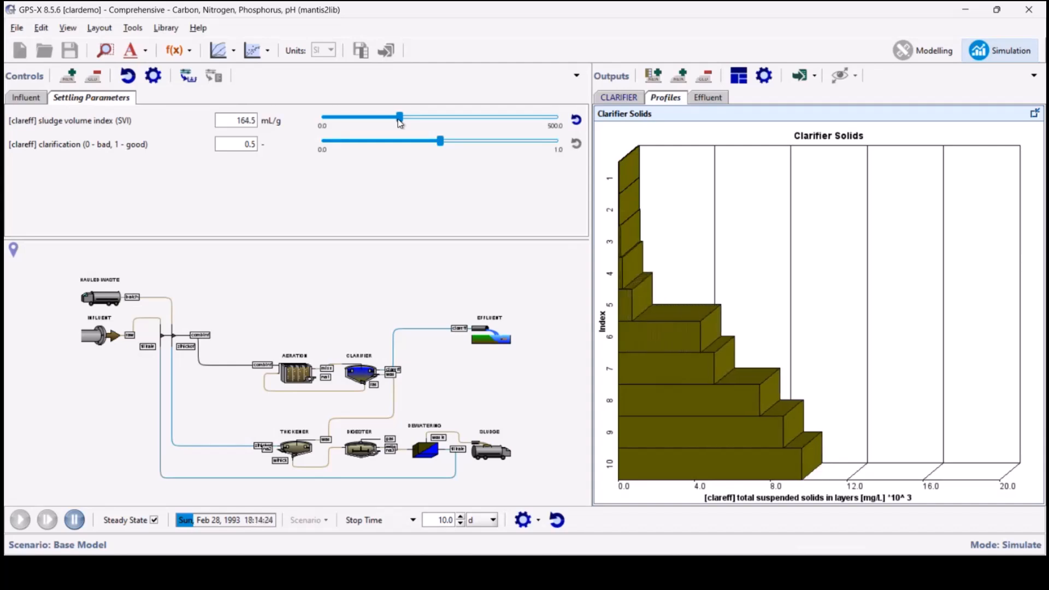
left_click_drag(400, 122, 401, 123)
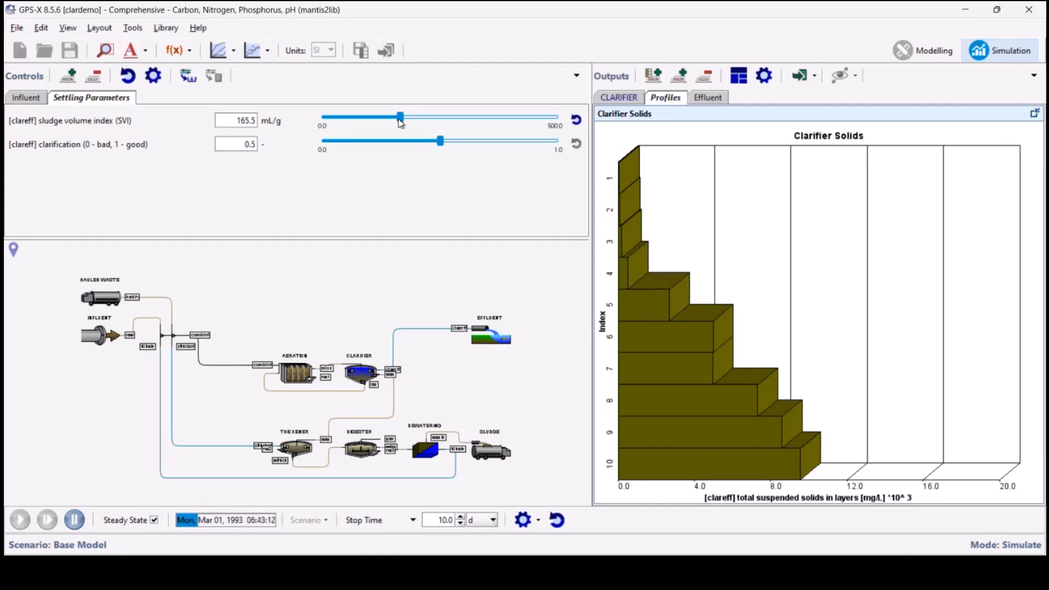
left_click_drag(400, 122, 395, 123)
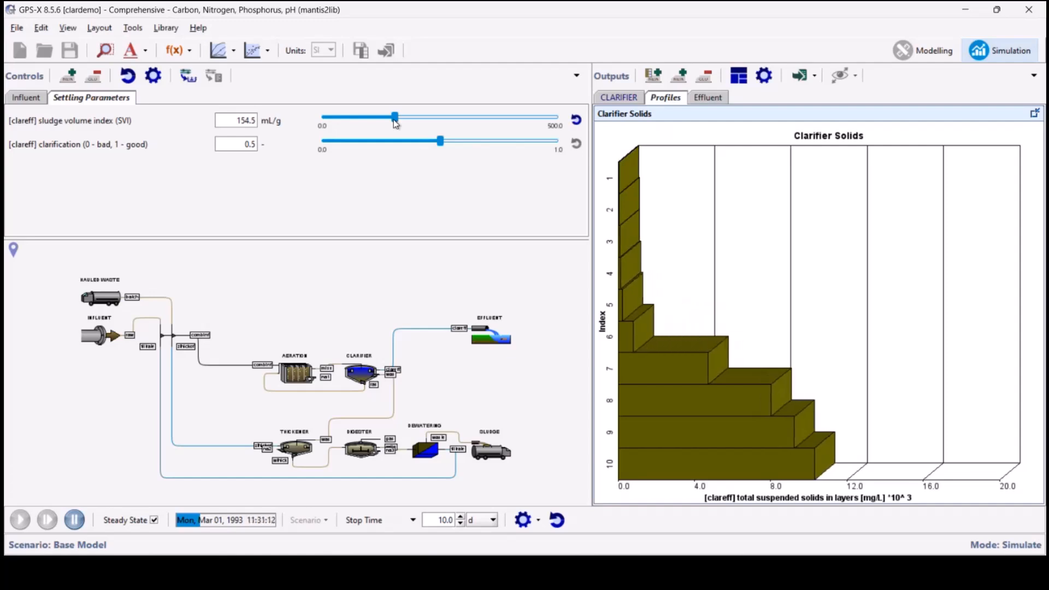
left_click_drag(396, 123, 368, 122)
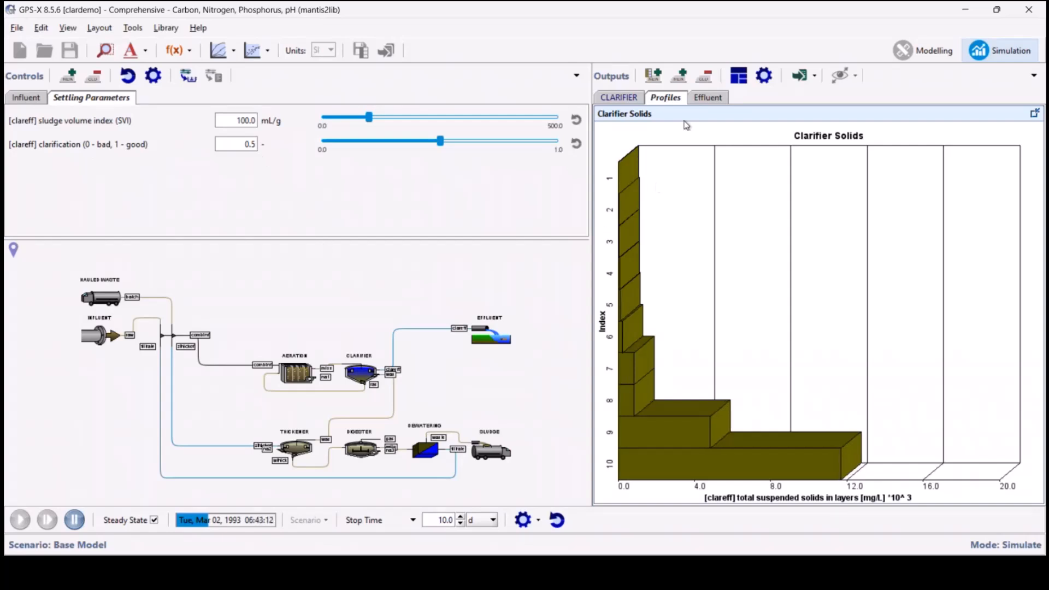
- With the effluent graph shown, set the clarifier's clarification to 0.769, lower it to 0.517, and pause the simulation
left_click(717, 97)
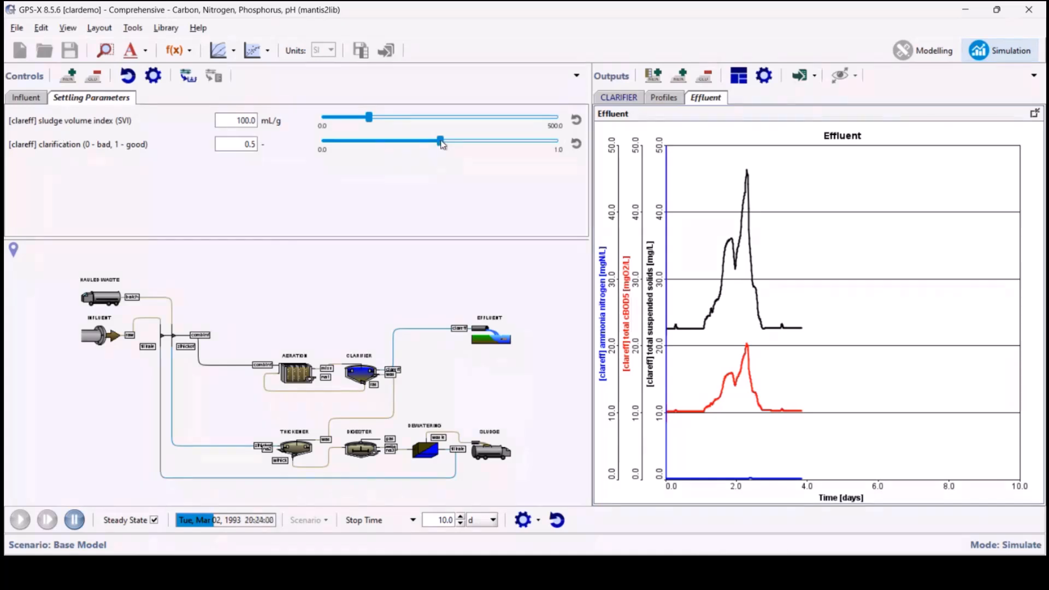
left_click_drag(441, 142, 507, 141)
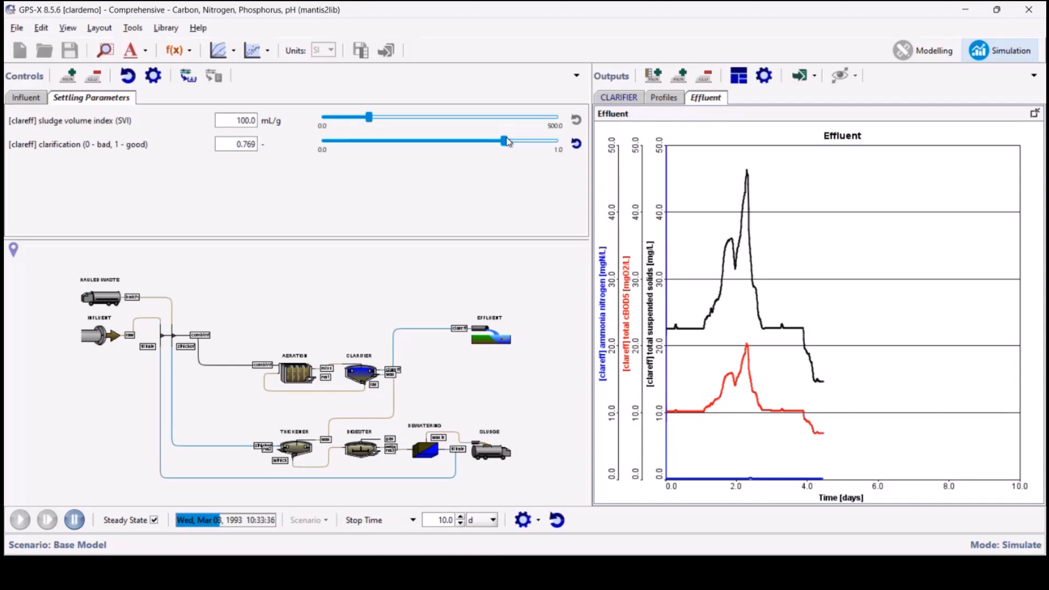
left_click_drag(508, 142, 448, 153)
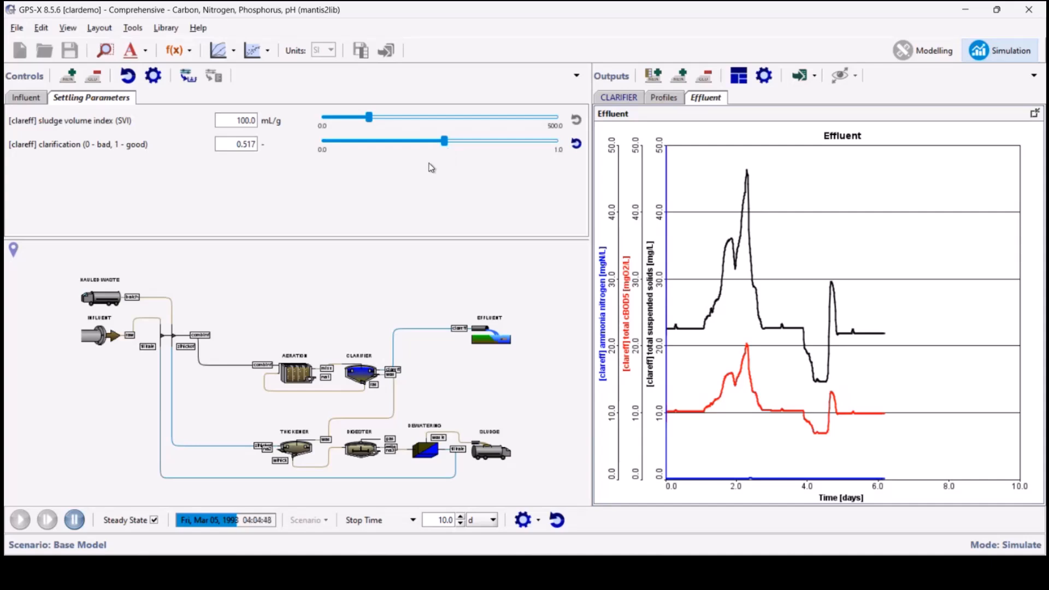
left_click(74, 520)
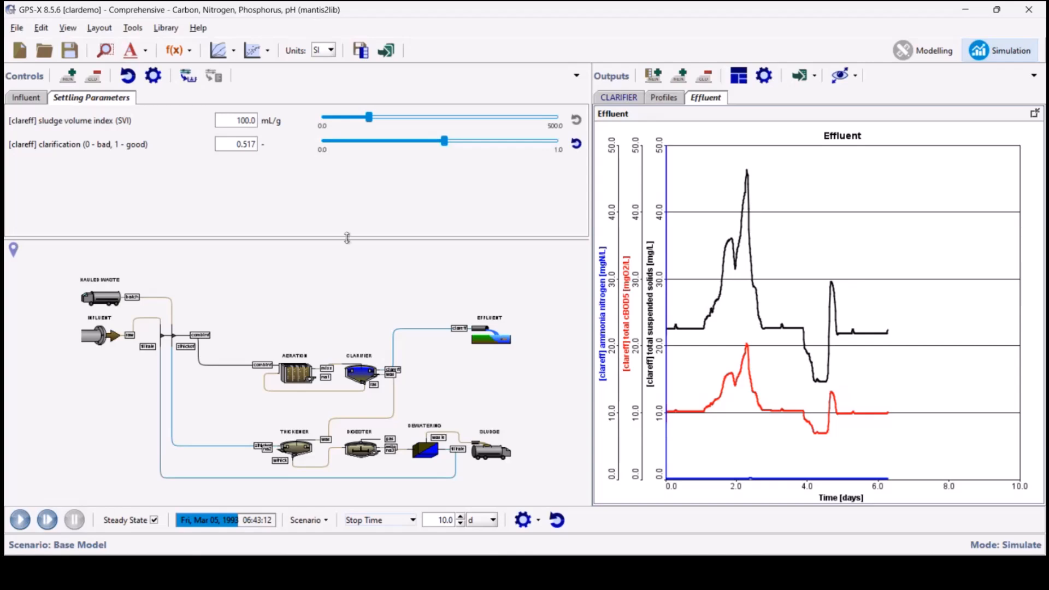
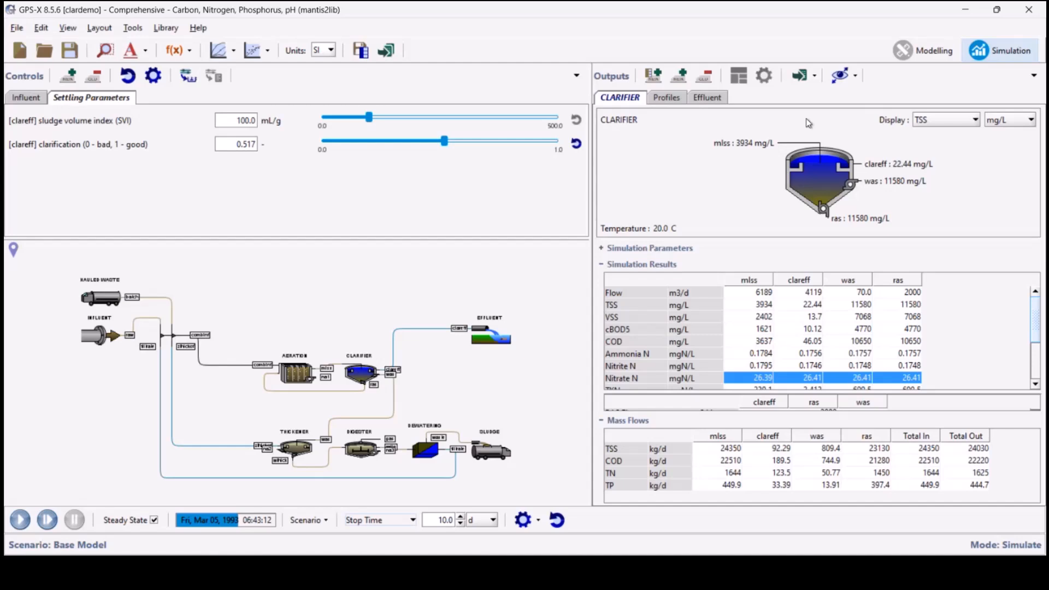
- Return to modelling mode and open the clardemo-reactive layout
left_click(936, 50)
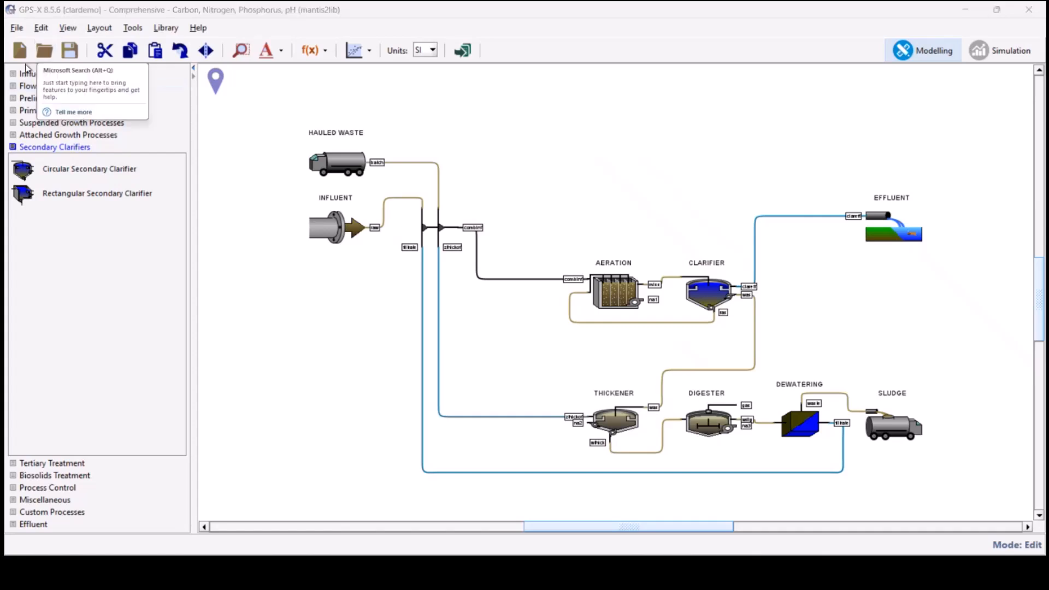
left_click(17, 32)
left_click(151, 323)
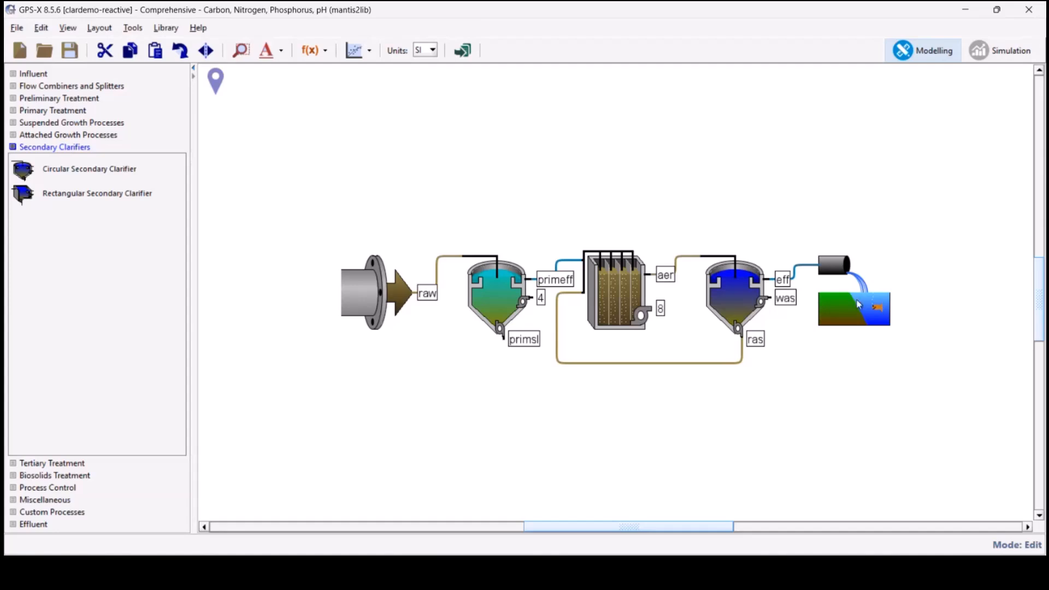
- Compare the models available for the circular secondary clarifier and the plug-flow tank
right_click(739, 285)
mouse_move(748, 295)
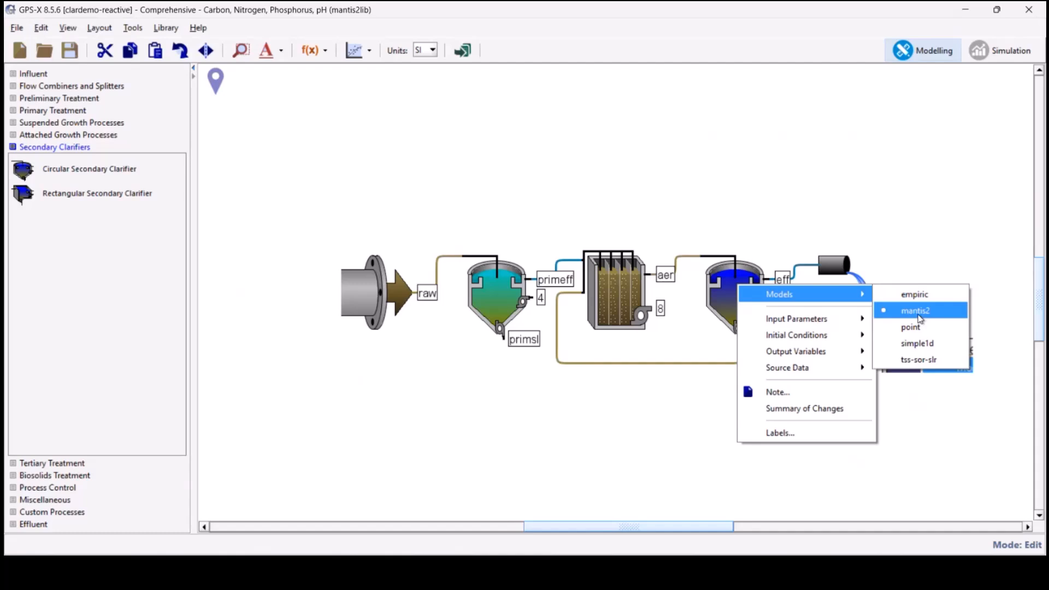
right_click(623, 283)
mouse_move(669, 295)
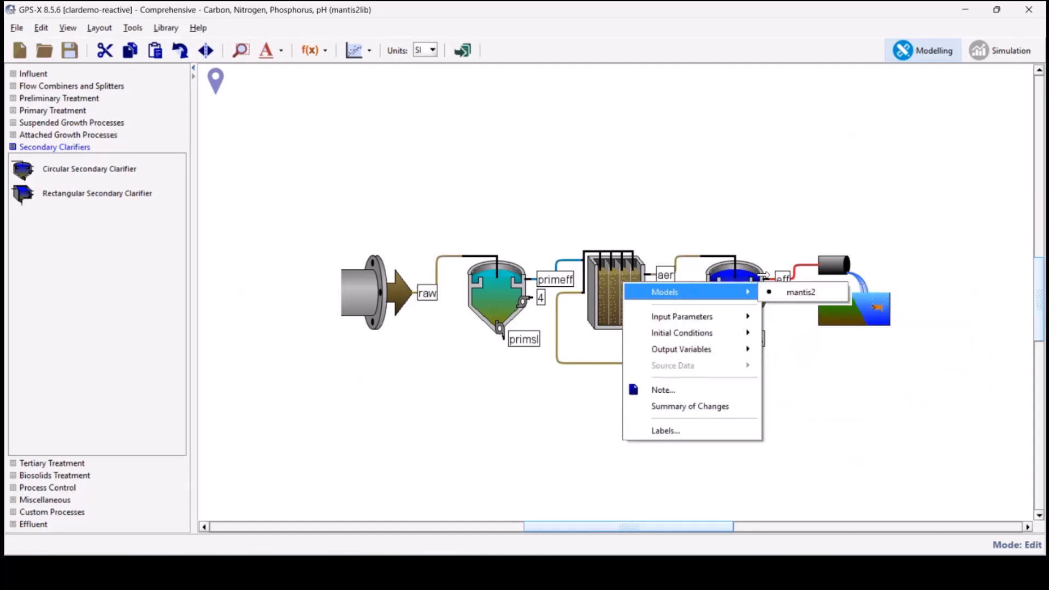
- Link the circular secondary clarifier's source data to the biological parameters of the Plug-Flow Tank (aer)
left_click(747, 277)
right_click(747, 277)
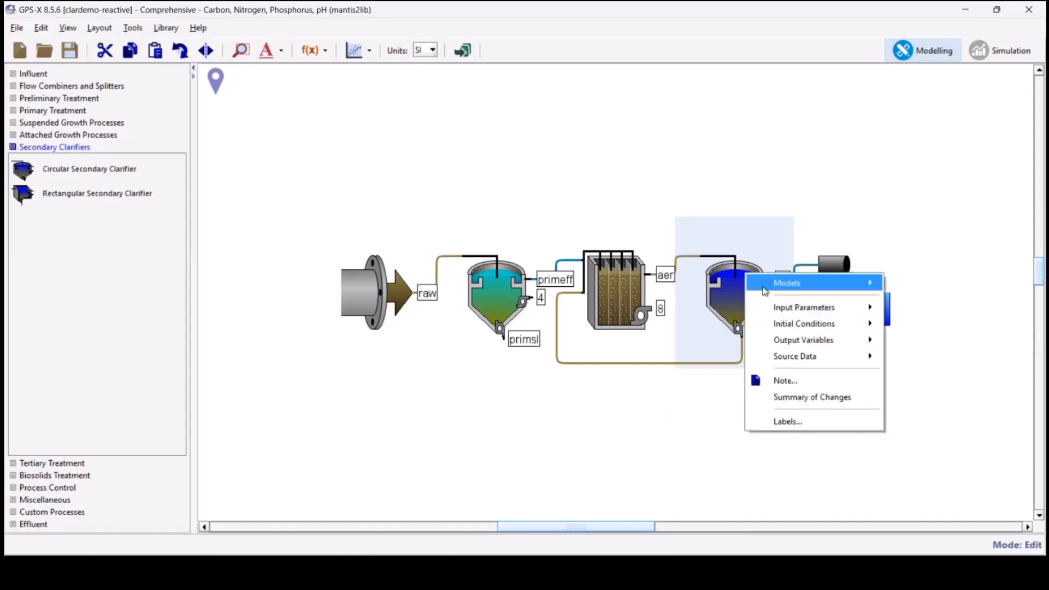
mouse_move(764, 289)
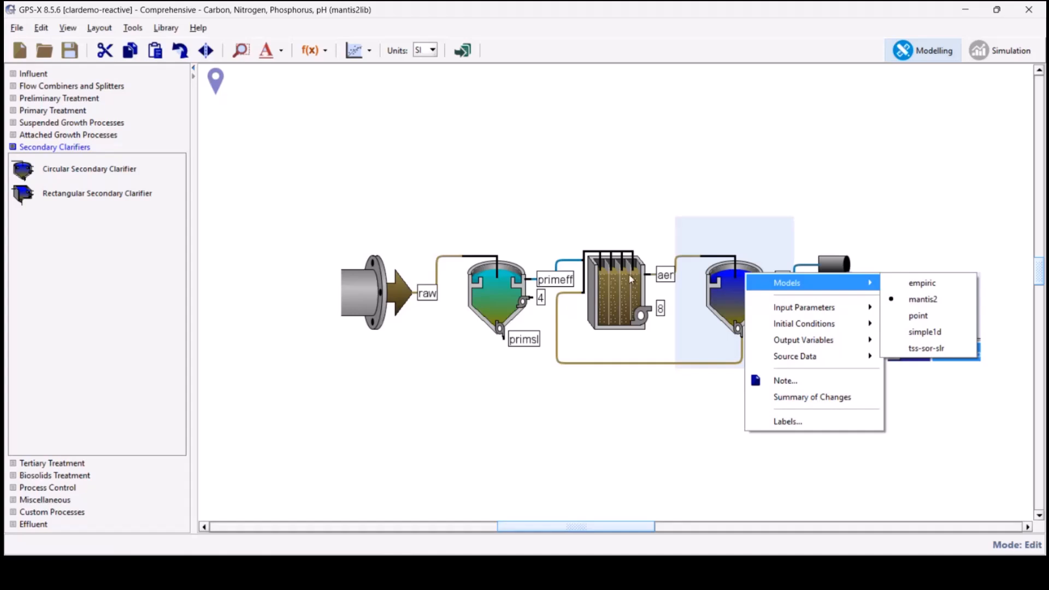
mouse_move(797, 362)
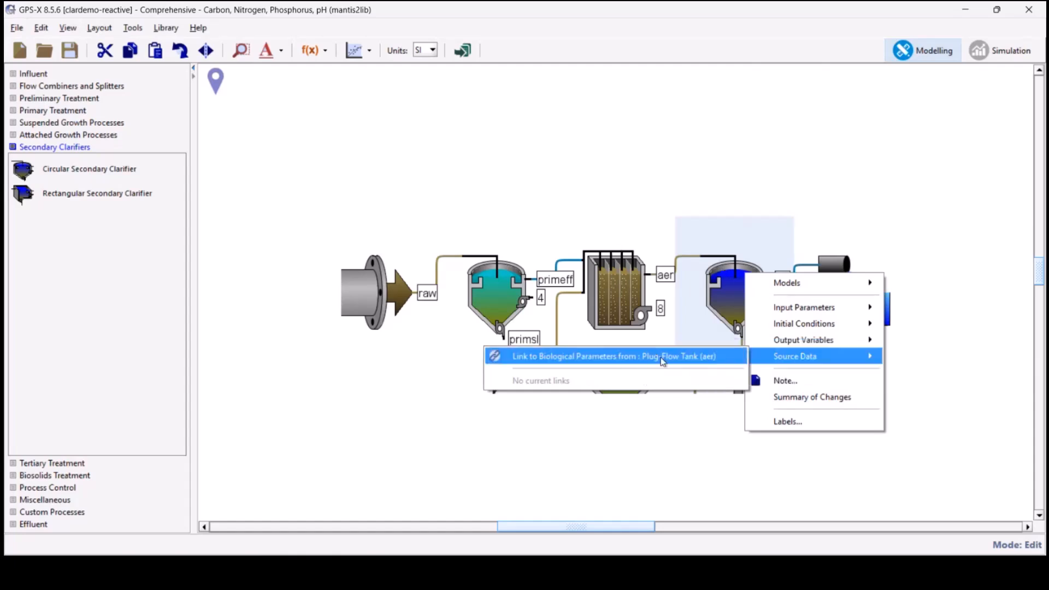
left_click(697, 356)
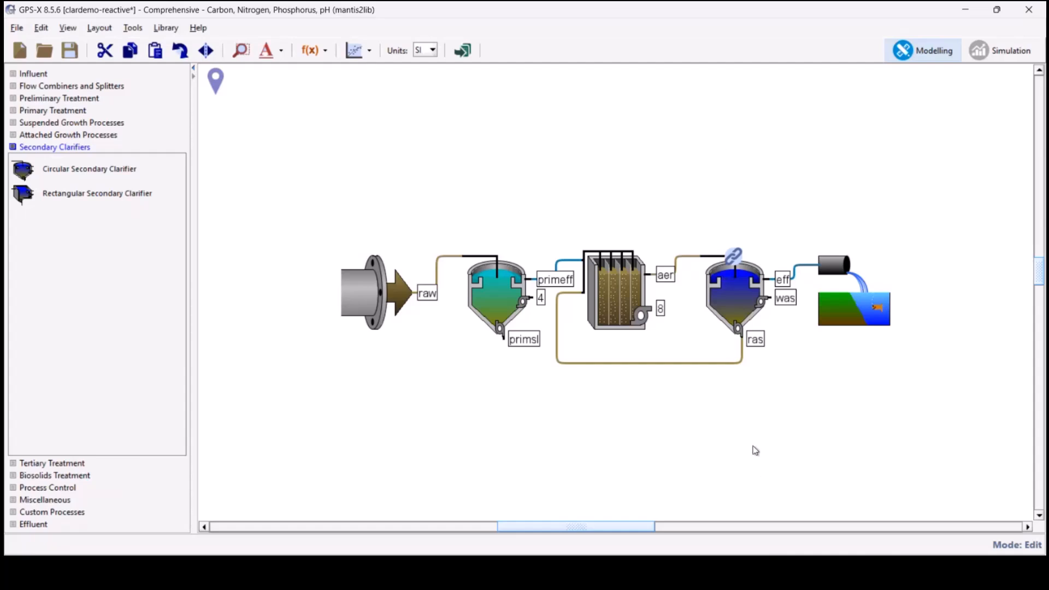
mouse_move(614, 282)
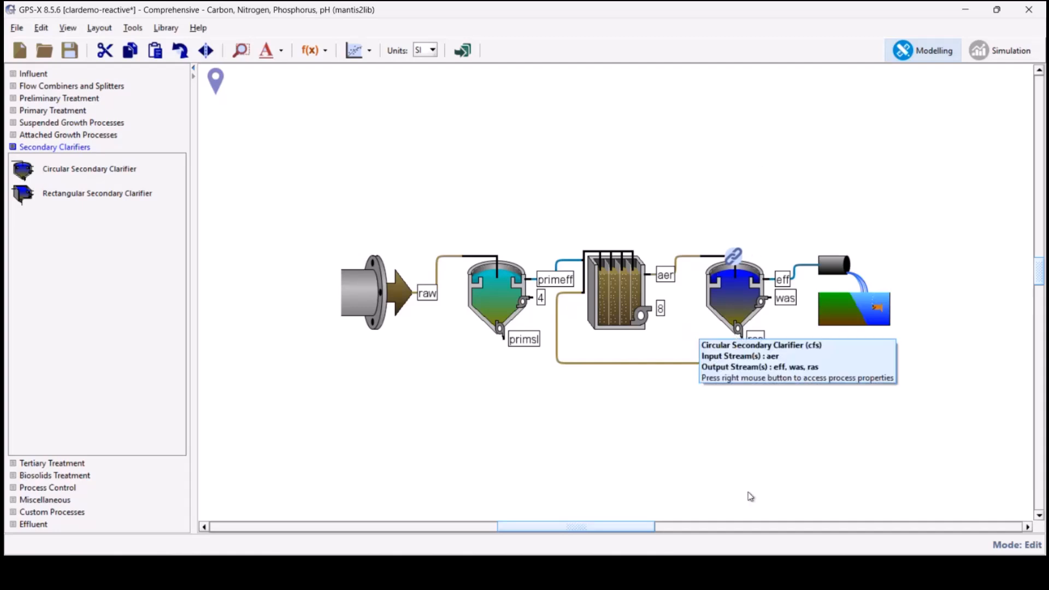
right_click(733, 296)
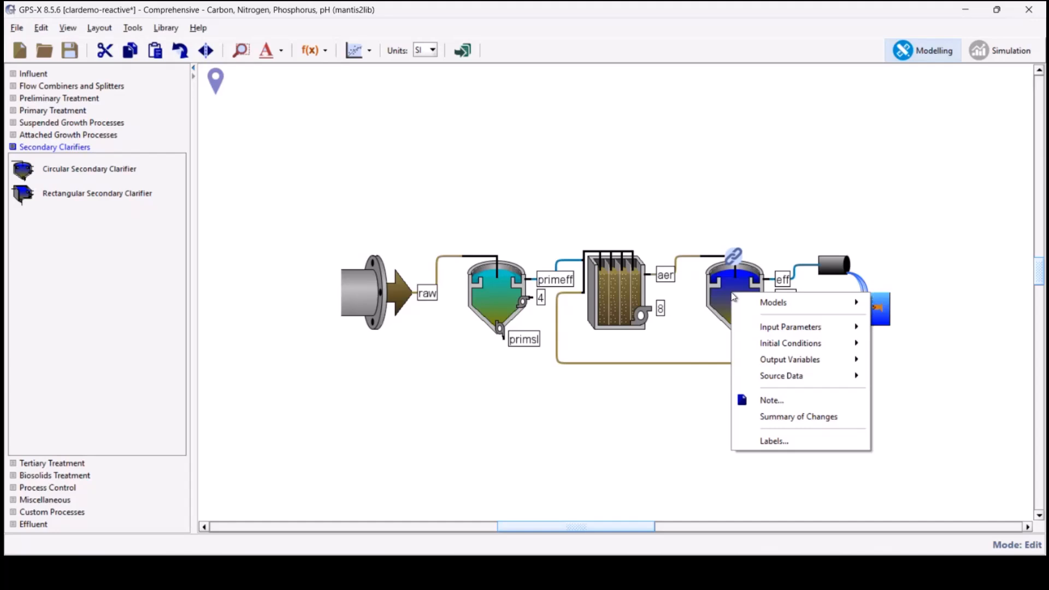
left_click(944, 396)
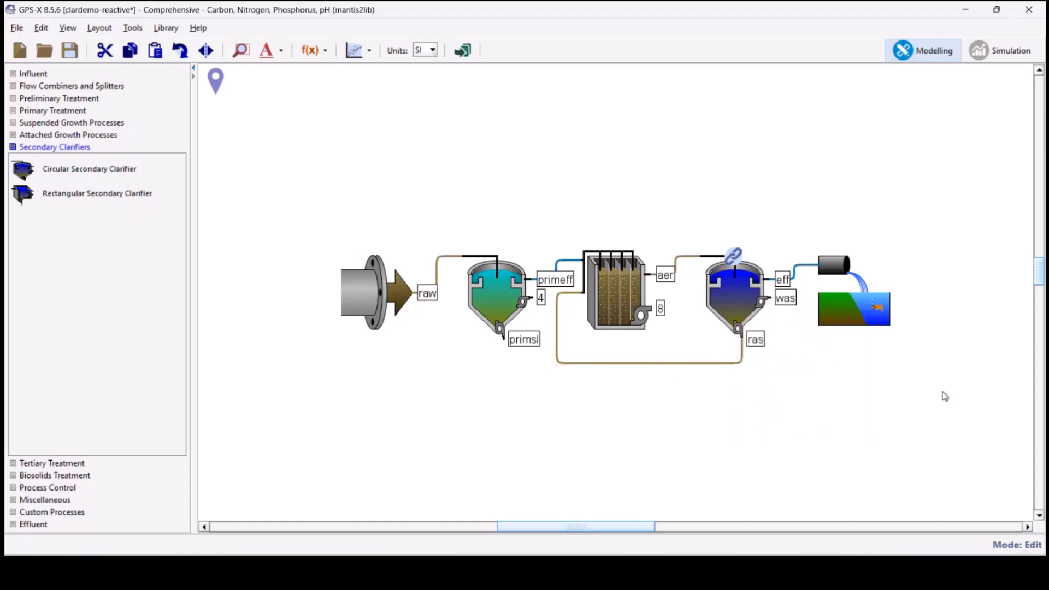
- Build the model in simulation mode and run a steady-state simulation with a 0-day stop time
left_click(1007, 50)
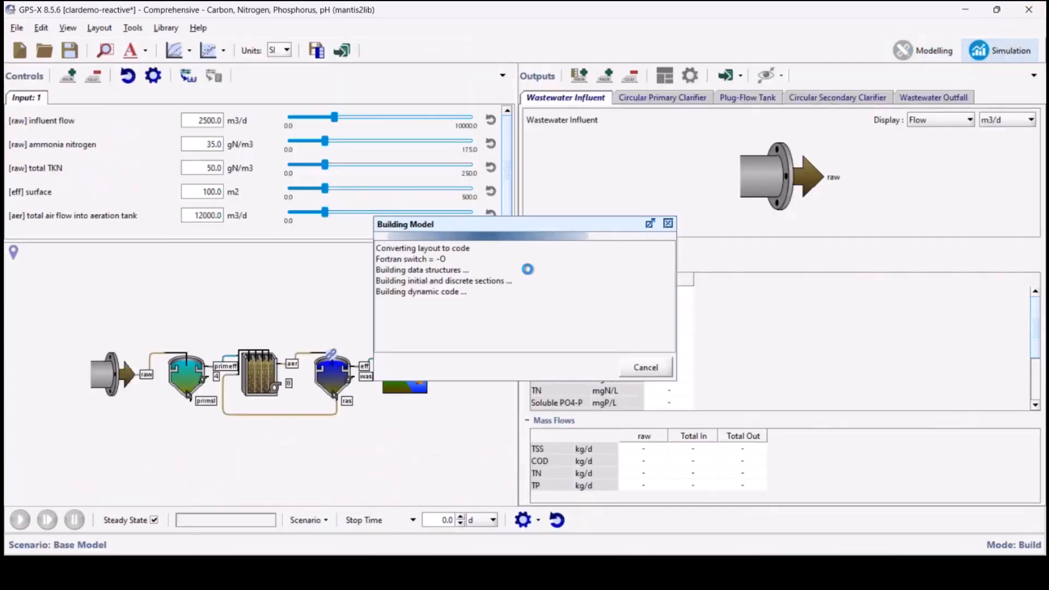
left_click_drag(848, 220, 848, 220)
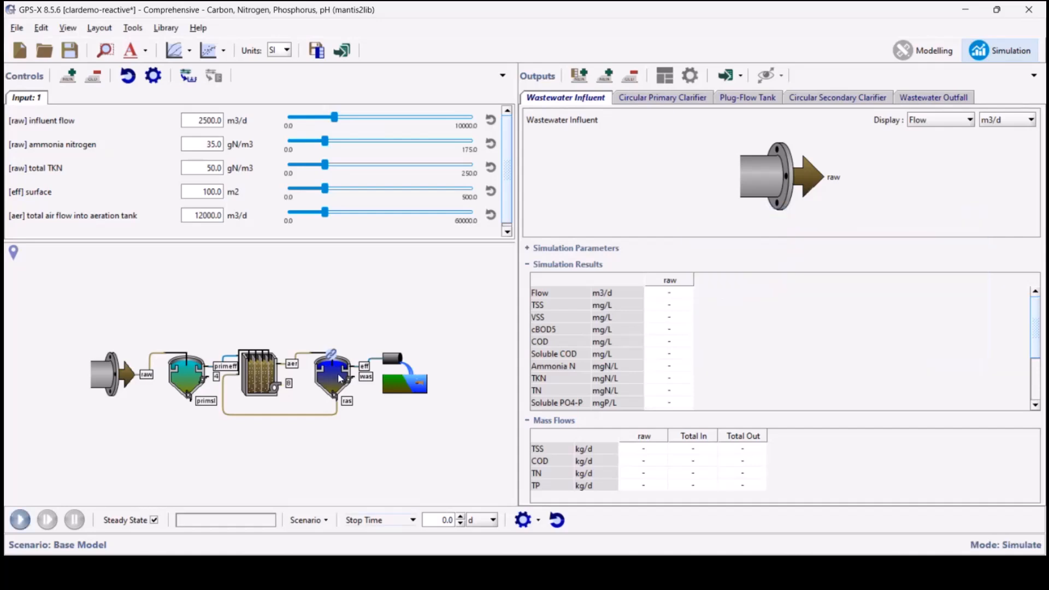
mouse_move(339, 375)
left_click(20, 520)
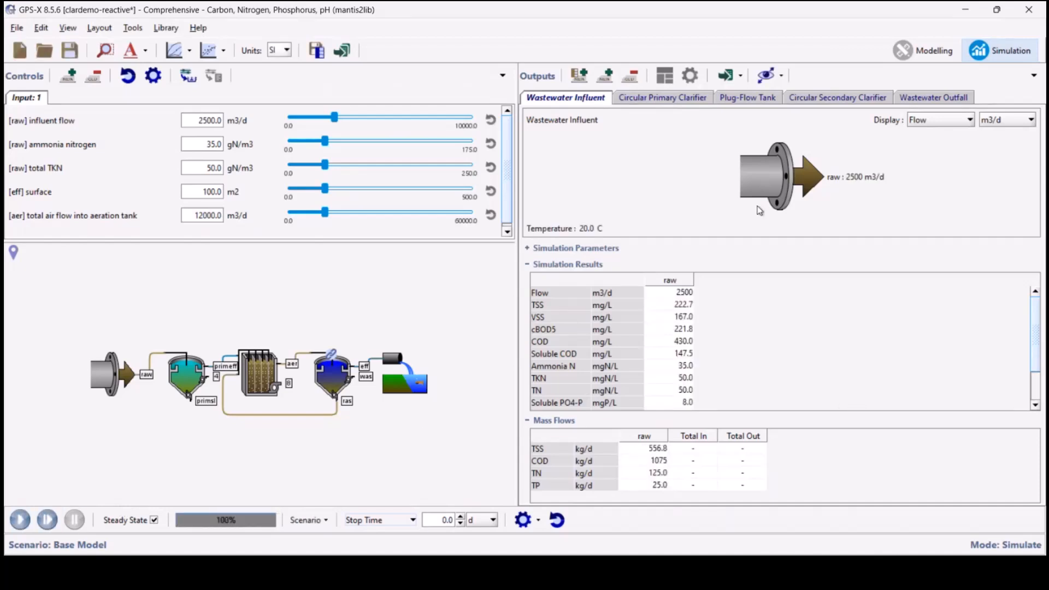
- Show the Circular Secondary Clarifier outputs with the stream results table enlarged and TSS displayed on the diagram
left_click(861, 103)
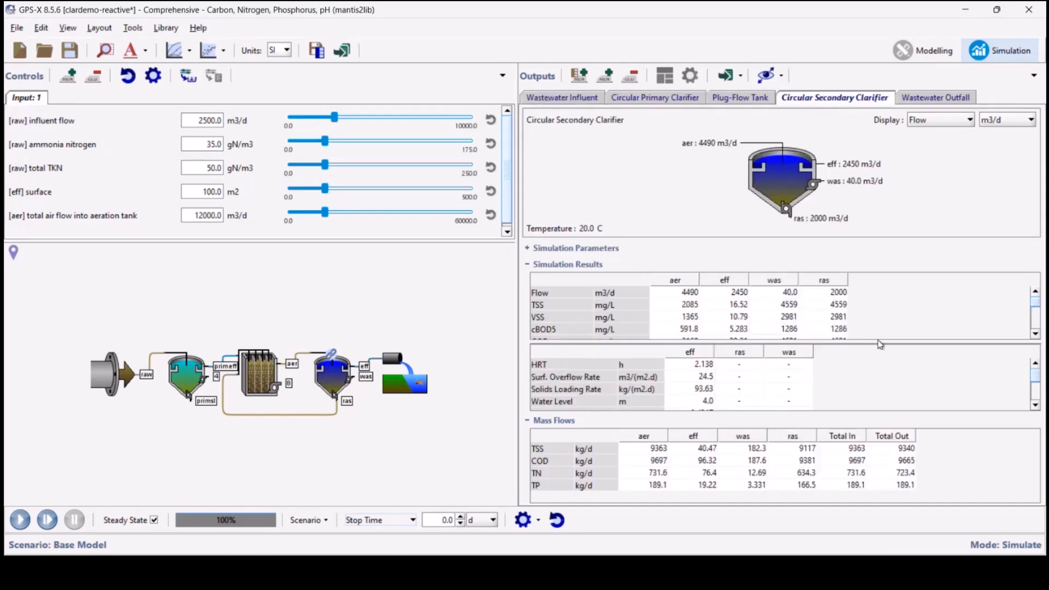
left_click_drag(878, 340, 878, 371)
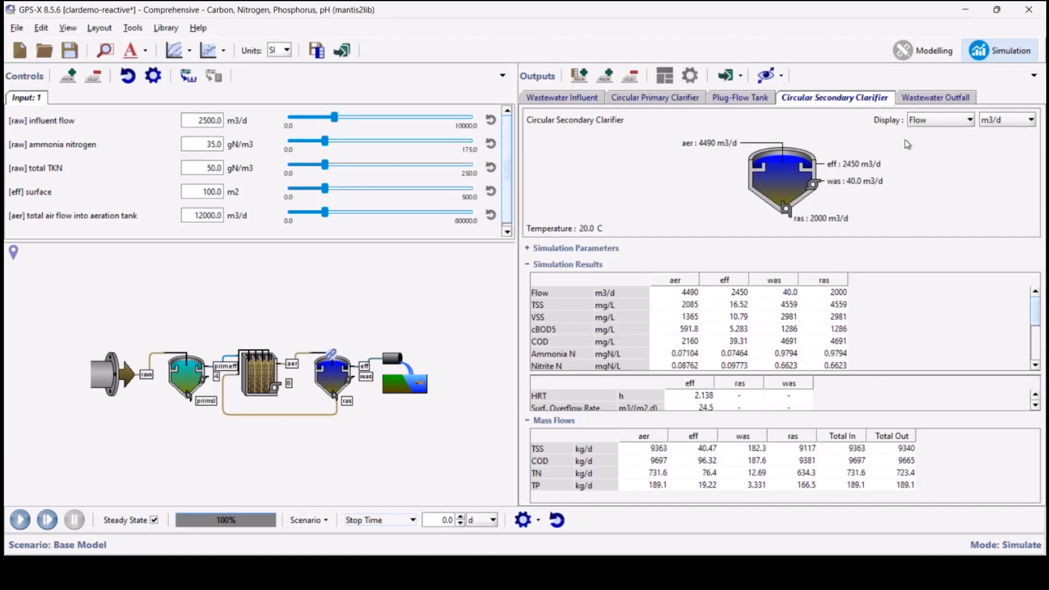
left_click(928, 121)
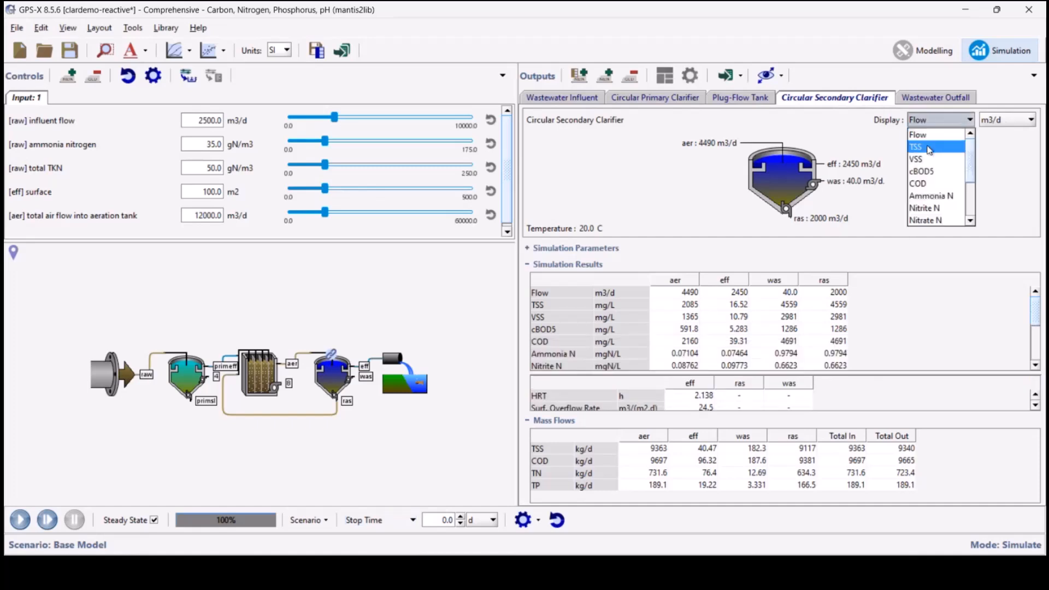
left_click(929, 148)
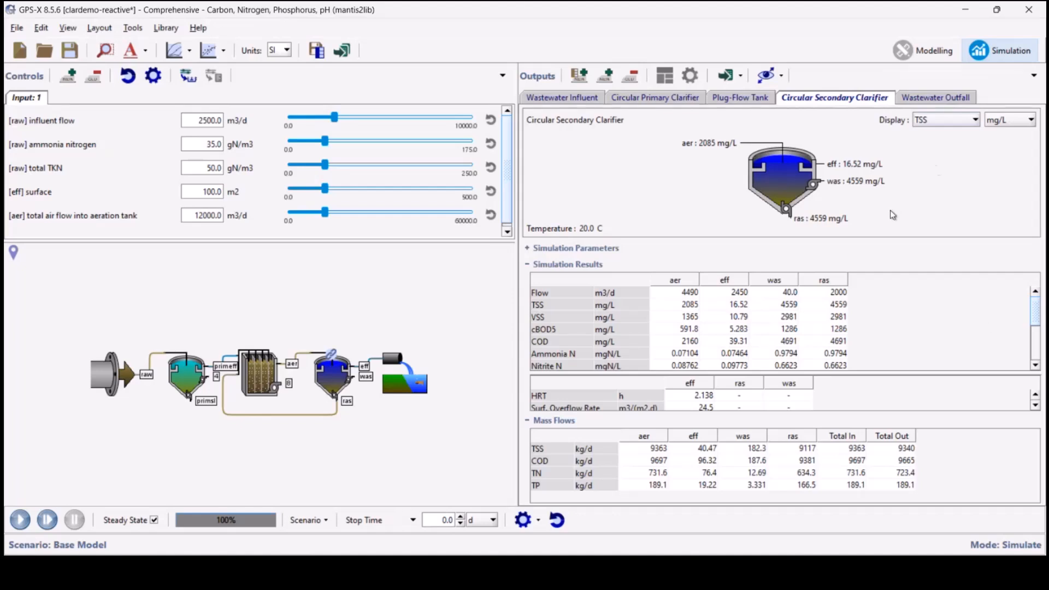
- Display Nitrate N on the Circular Secondary Clarifier diagram and review the nitrogen species in its stream results
left_click(949, 123)
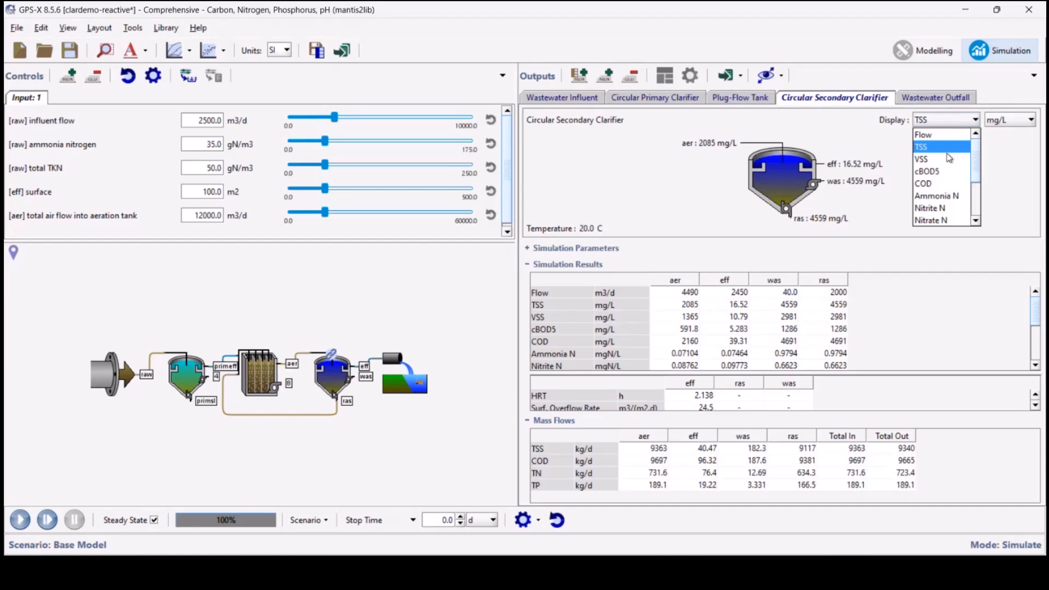
scroll(944, 164, "down", 1)
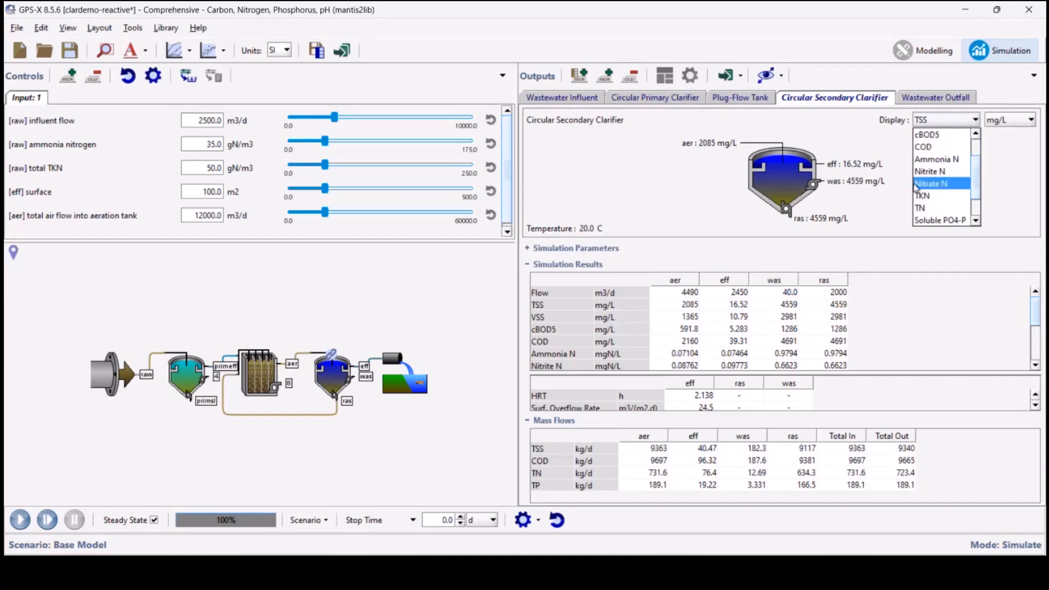
scroll(942, 147, "up", 1)
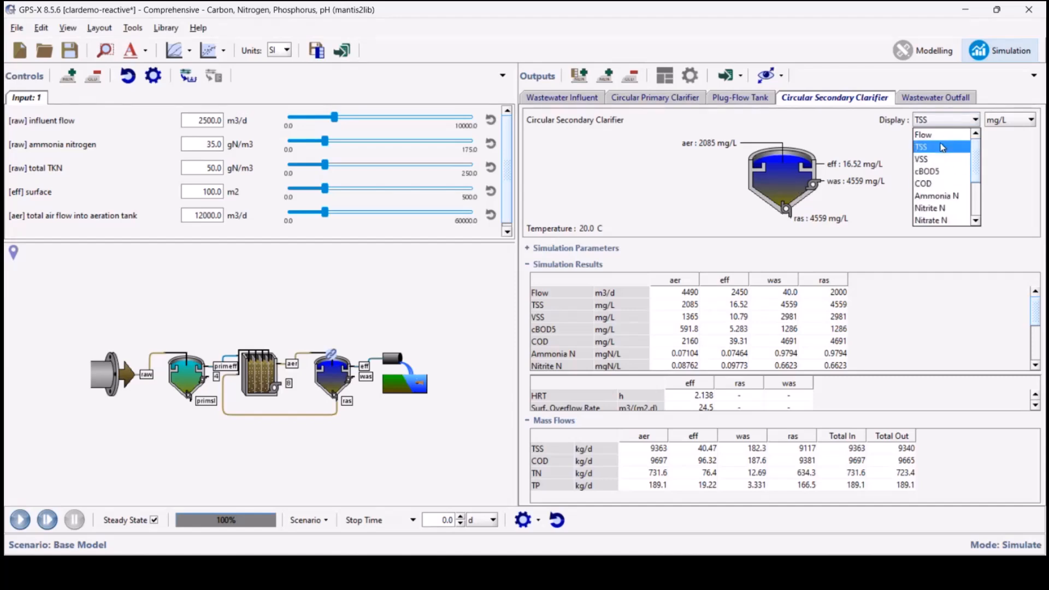
scroll(943, 147, "down", 2)
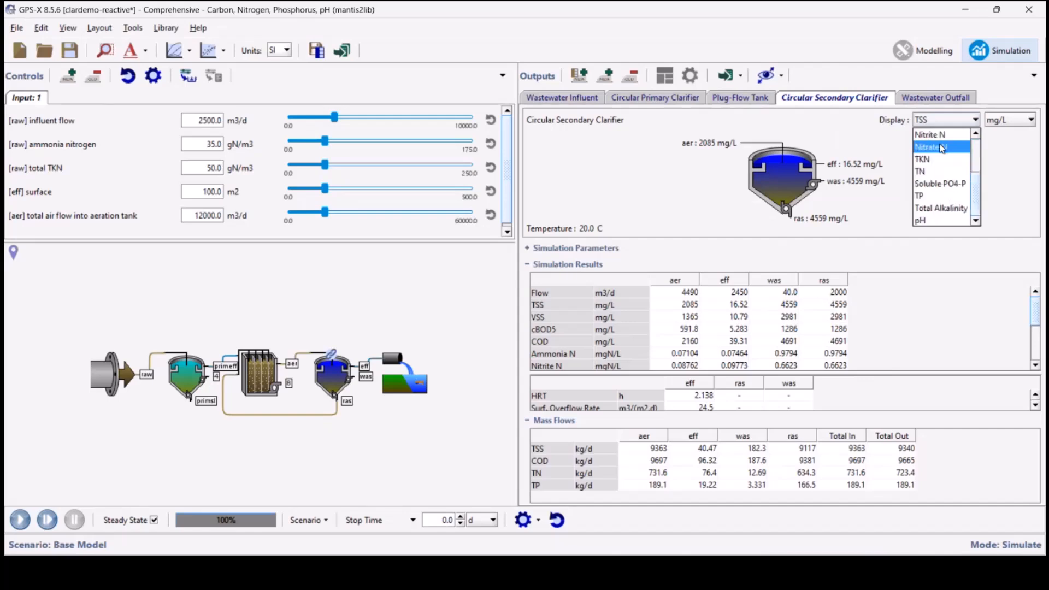
left_click(943, 148)
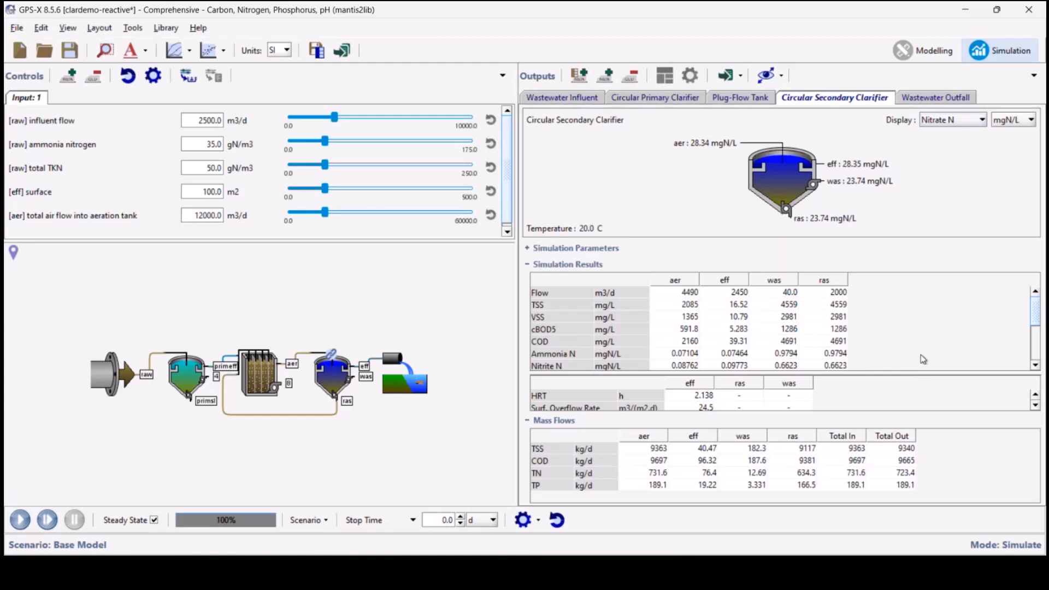
scroll(919, 358, "down", 1)
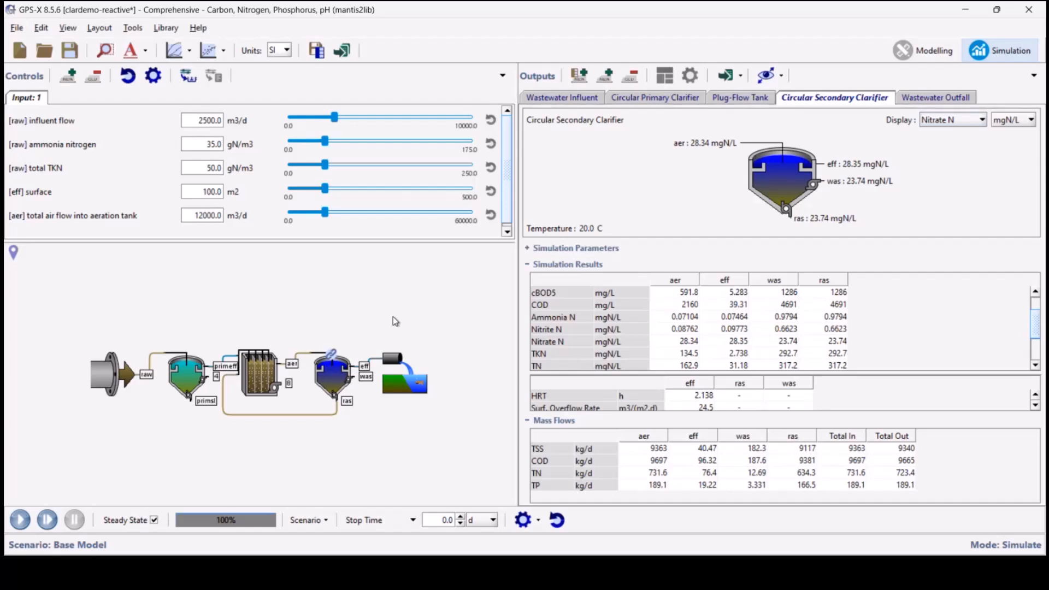
- Review the list of MANTIS2 process rates among the Plug-Flow Tank's output variables
right_click(263, 380)
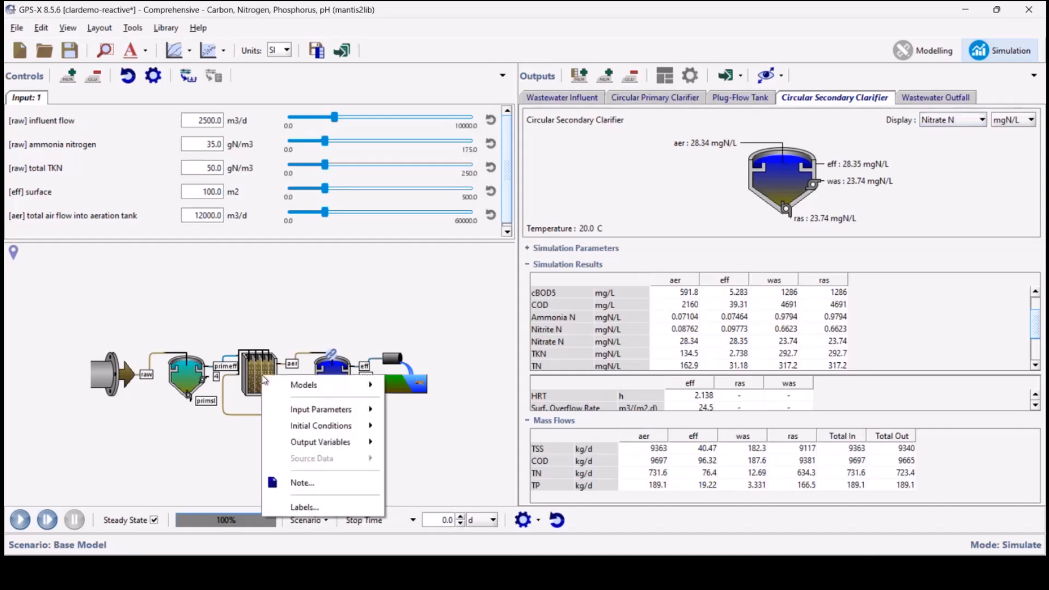
mouse_move(318, 442)
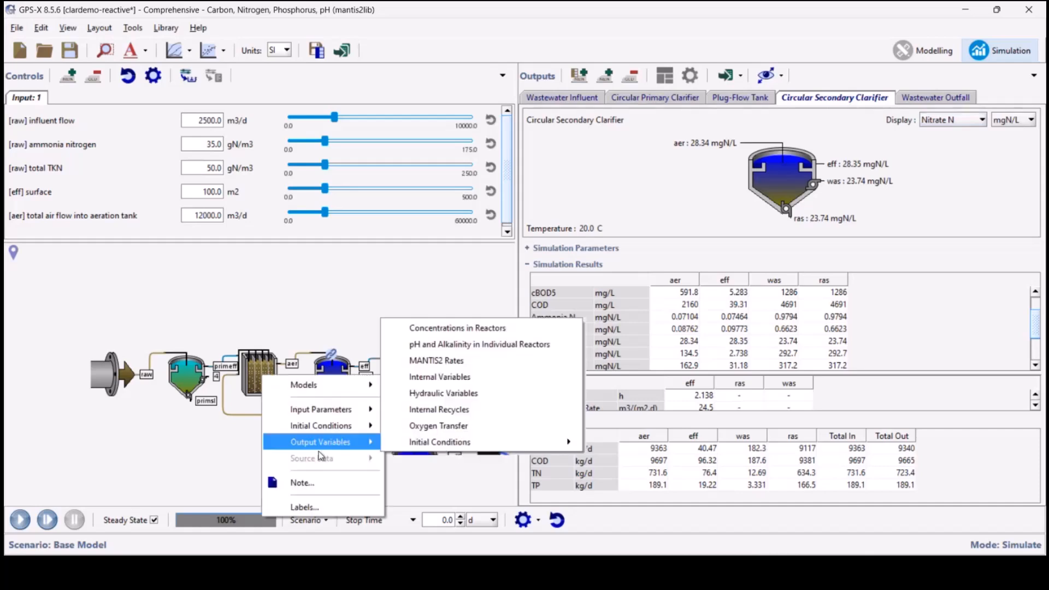
left_click(451, 362)
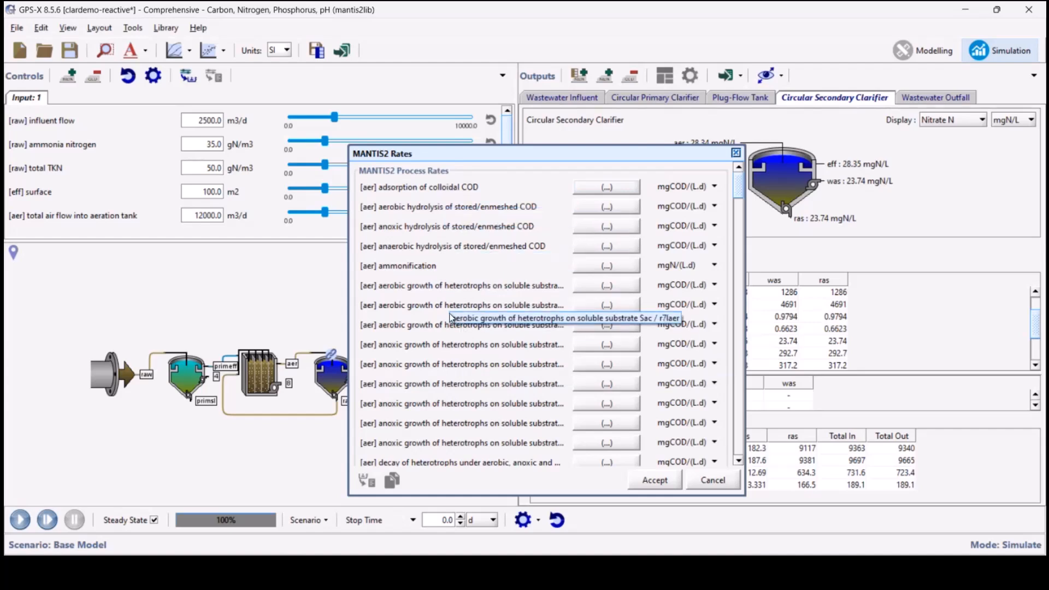
scroll(448, 389, "down", 1)
scroll(448, 388, "down", 1)
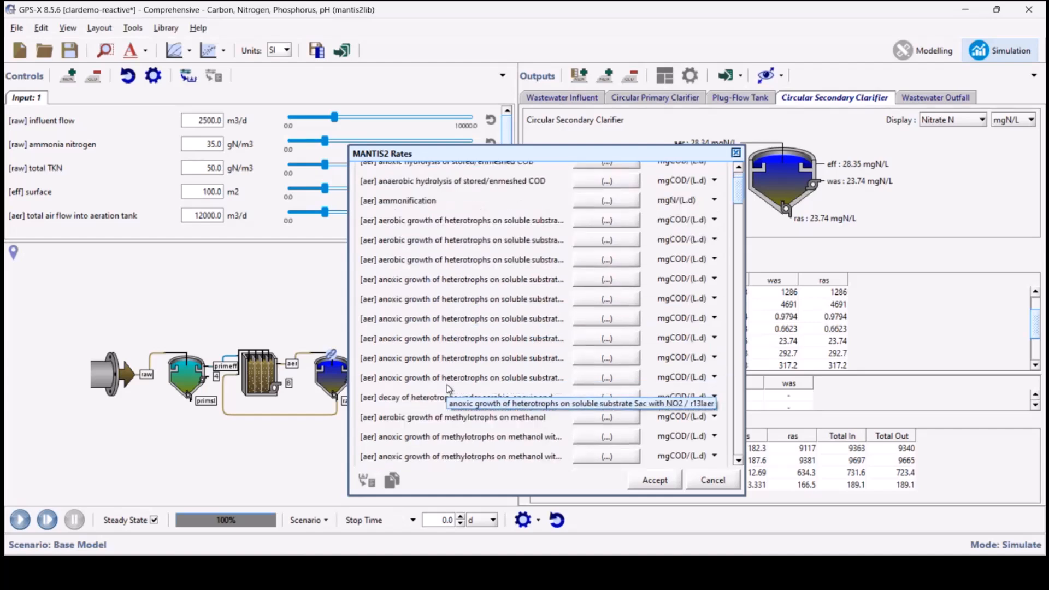
scroll(498, 304, "down", 3)
scroll(507, 408, "down", 8)
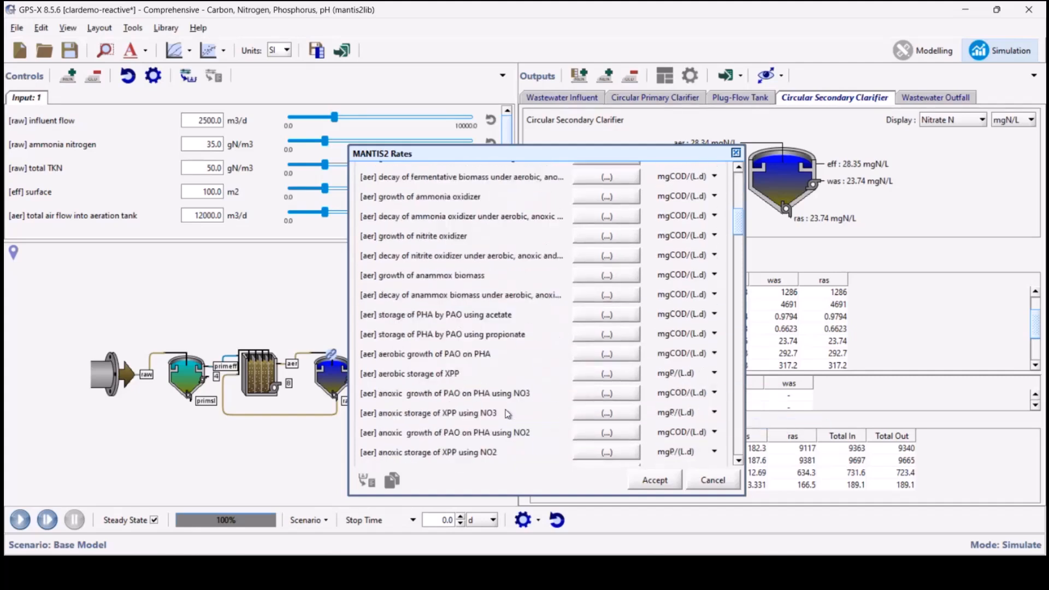
left_click(659, 482)
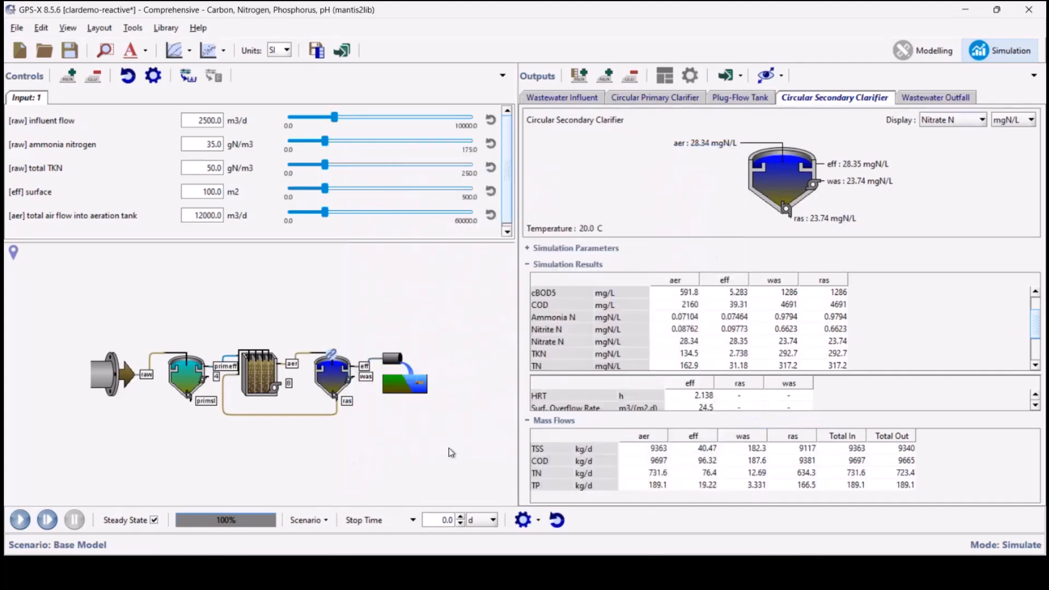
- Examine the secondary clarifier's layer-by-layer MANTIS2 rates for anoxic hydrolysis of stored/enmeshed COD and anoxic heterotroph growth on Ss with NO3
right_click(337, 377)
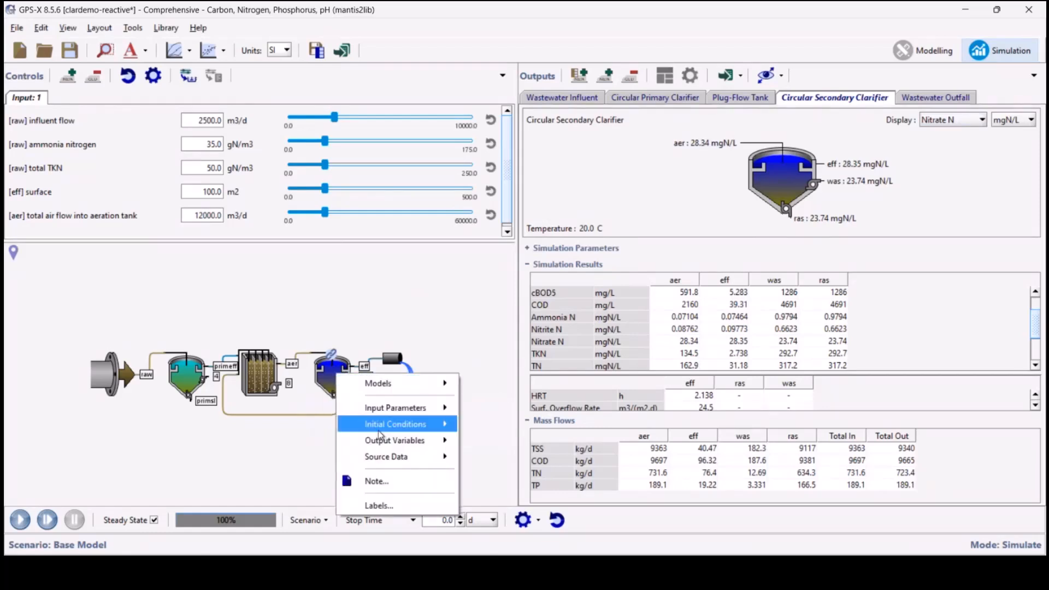
mouse_move(390, 441)
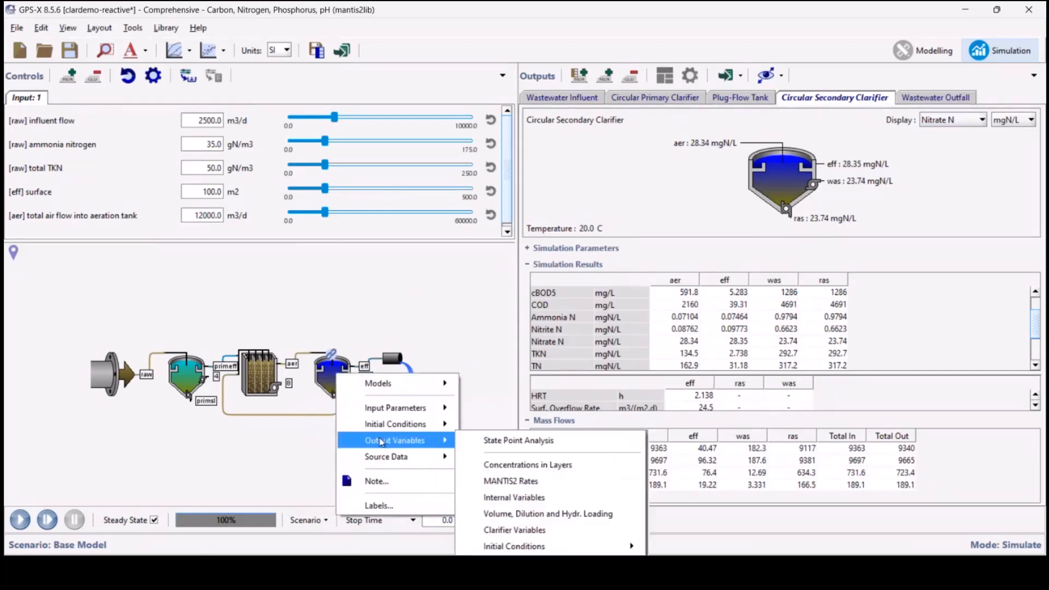
left_click(524, 486)
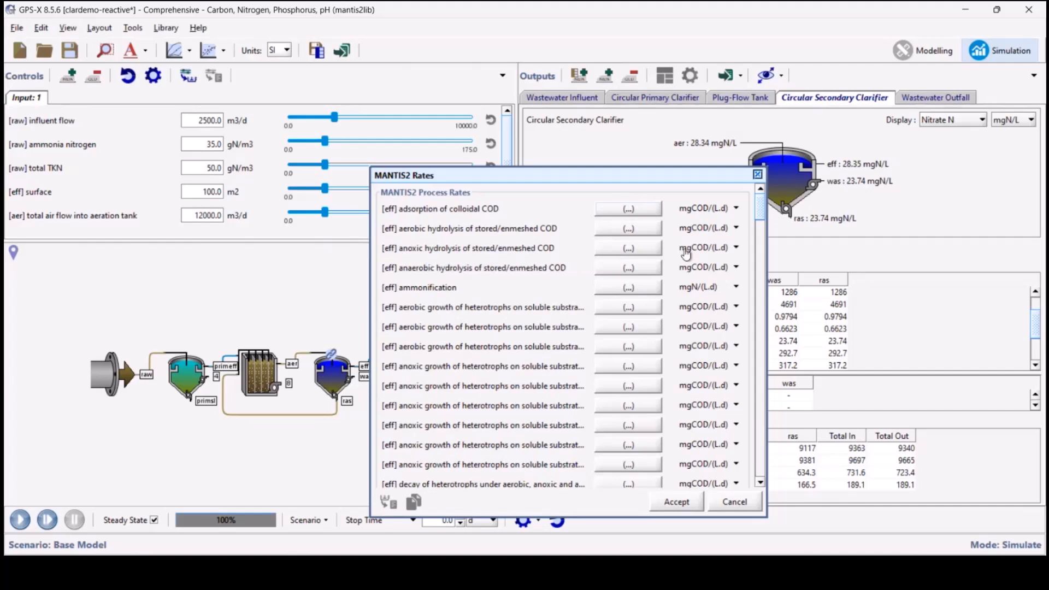
left_click(633, 249)
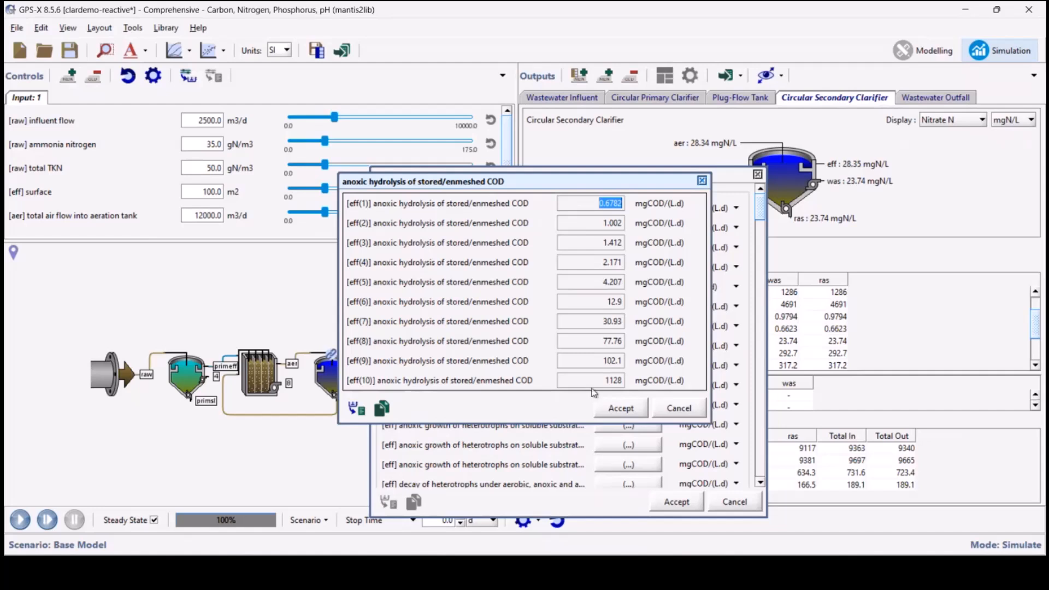
left_click(619, 410)
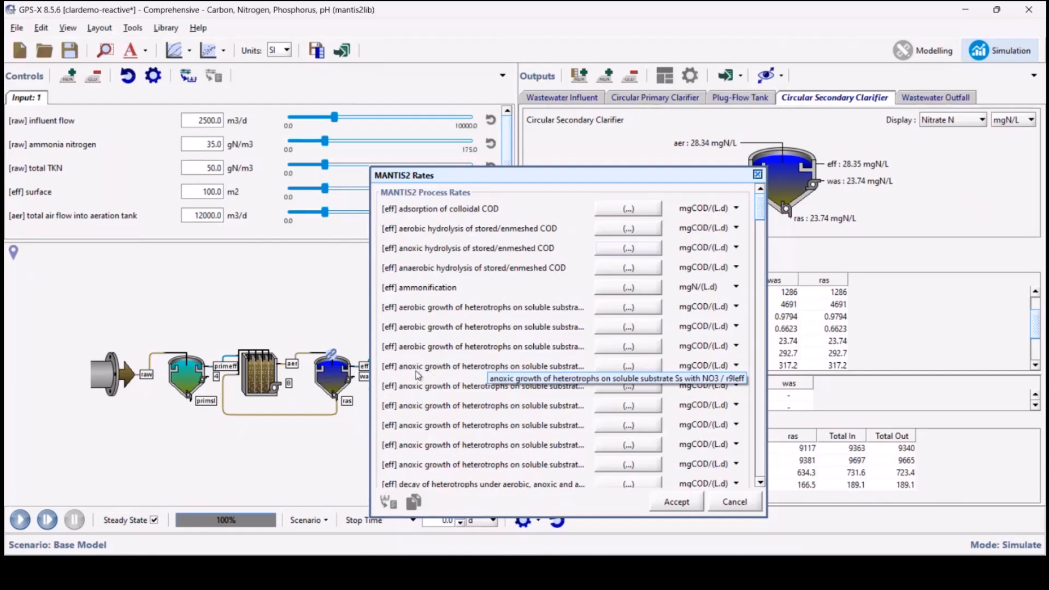
left_click(606, 366)
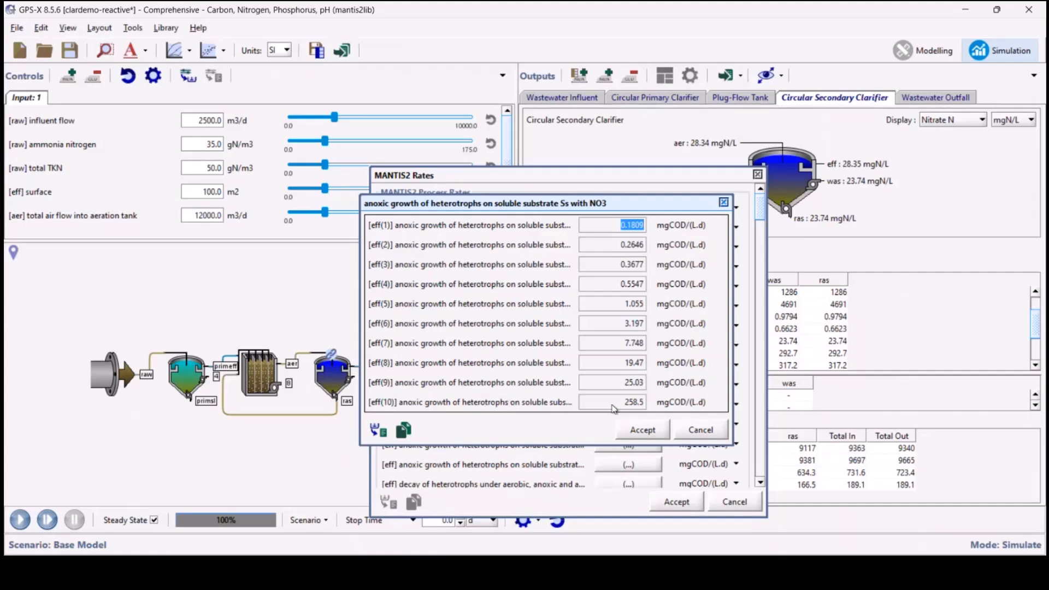
left_click(642, 430)
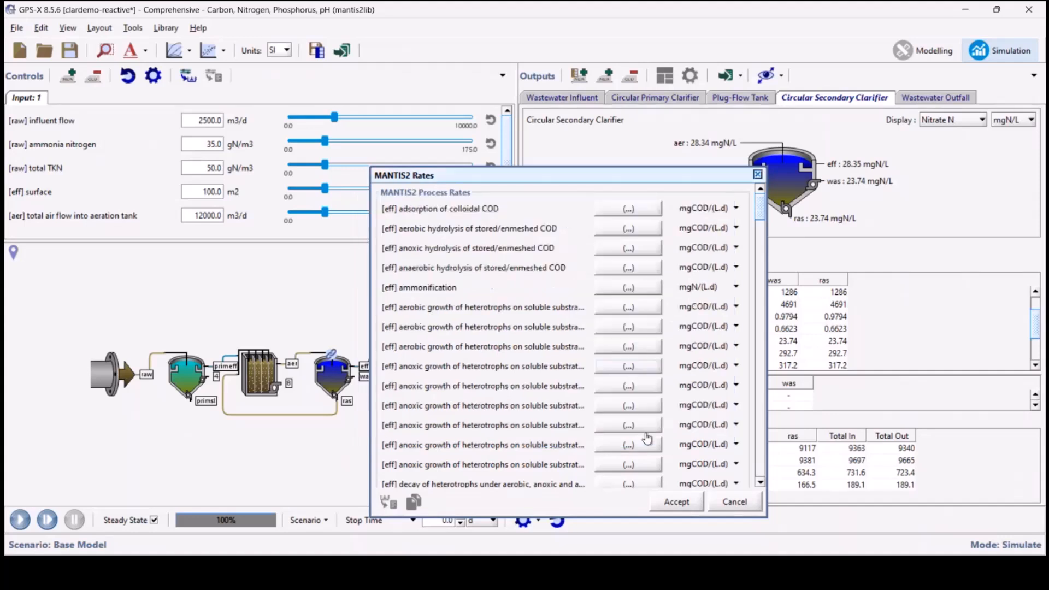
- Inspect the gas transfer of N2 rate in each secondary clarifier layer, and close the MANTIS2 rates
scroll(557, 398, "down", 7)
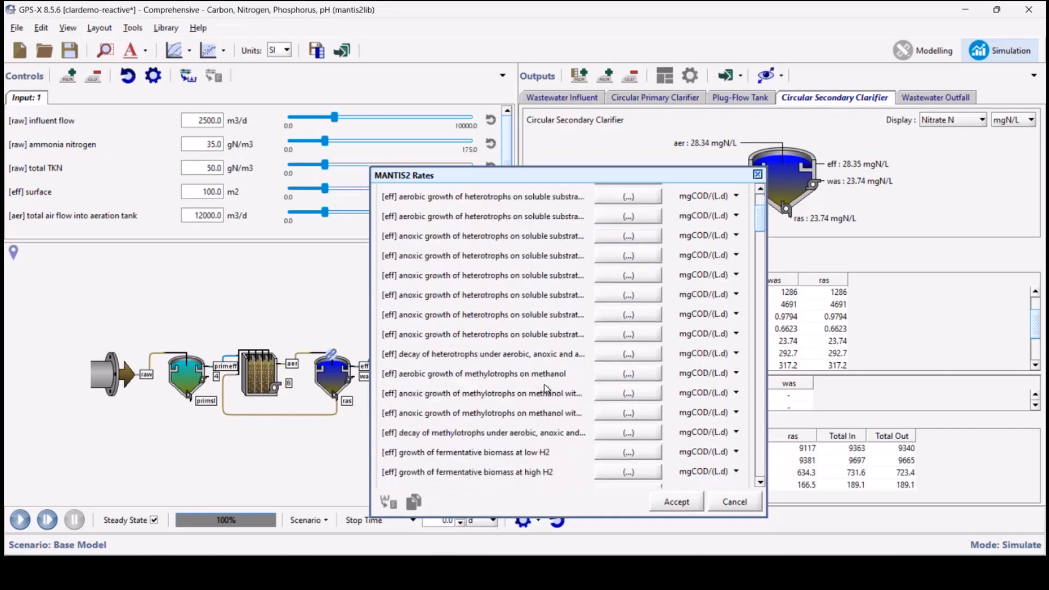
scroll(546, 389, "down", 6)
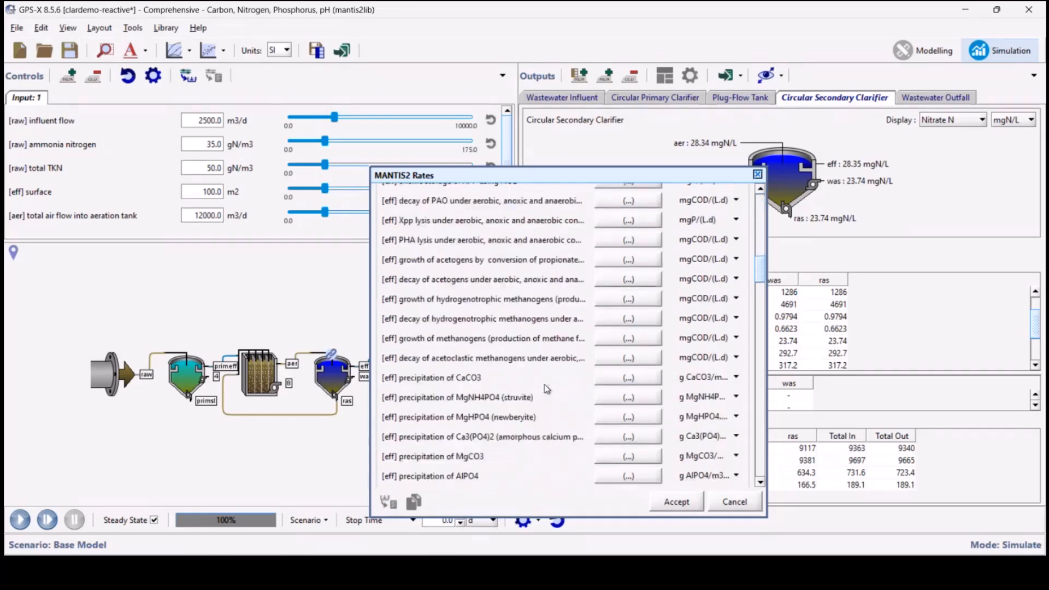
scroll(546, 388, "down", 4)
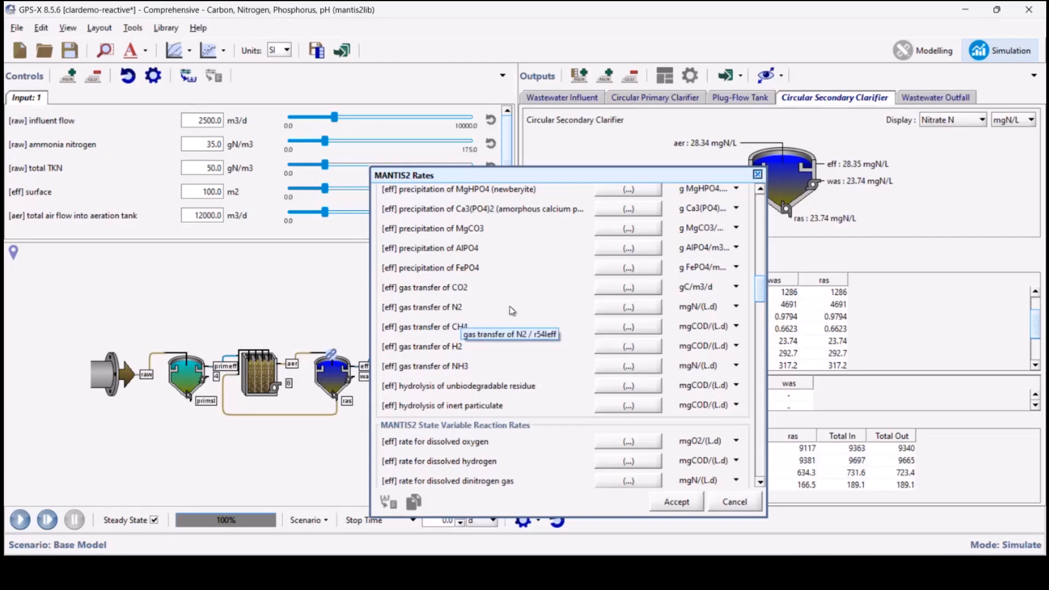
left_click(619, 307)
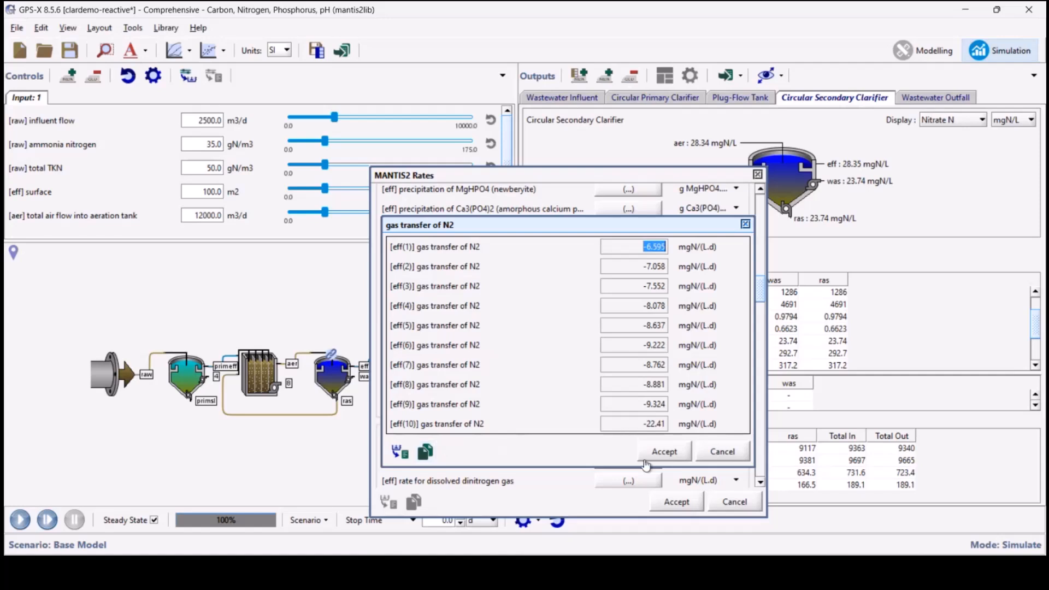
left_click(716, 451)
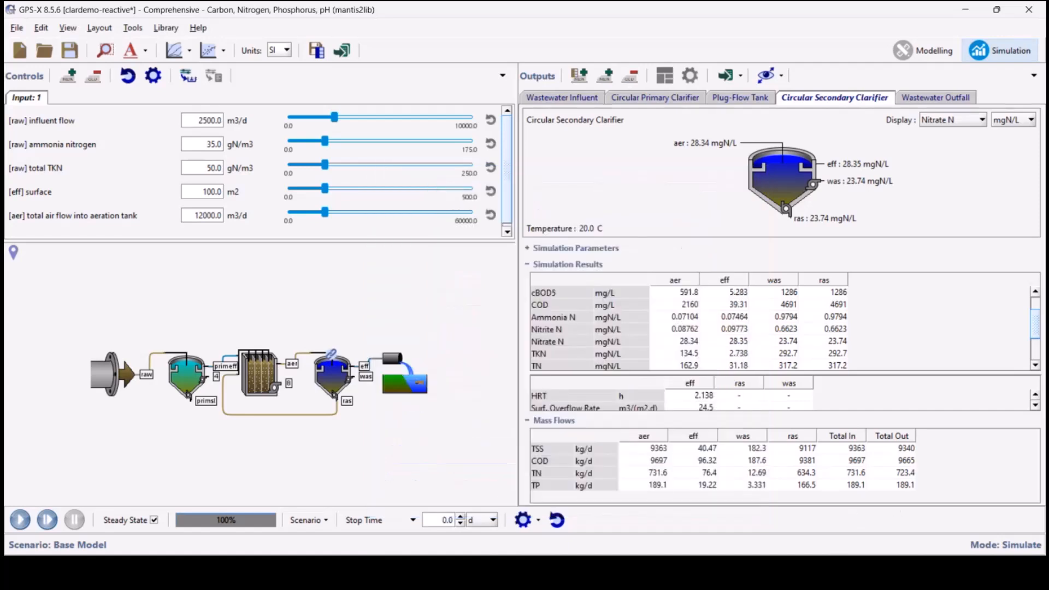